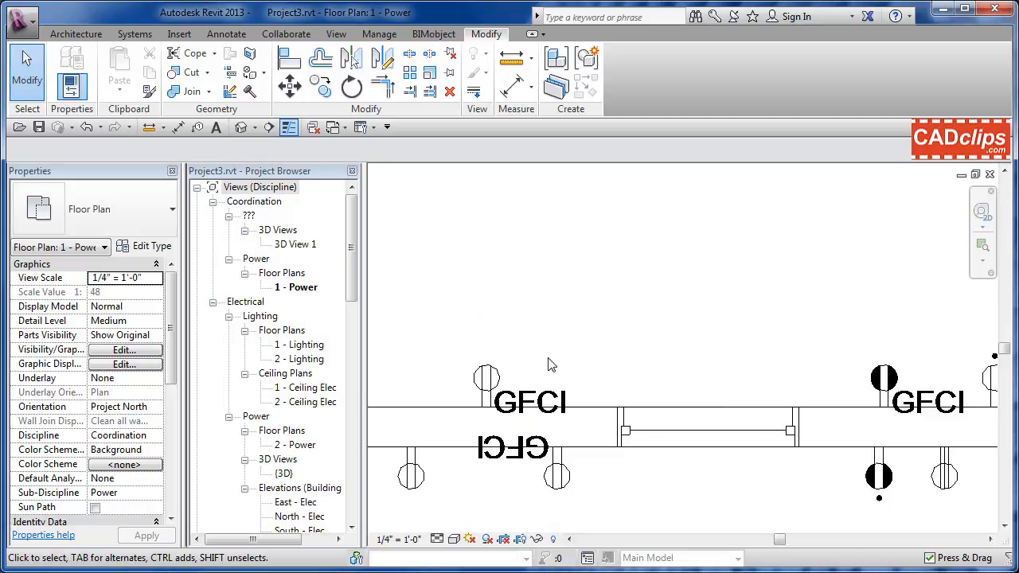
Open the family of the GFCI receptacle above the wall, west of the window, for editing from the power plan.
scroll(548, 364, down, 2)
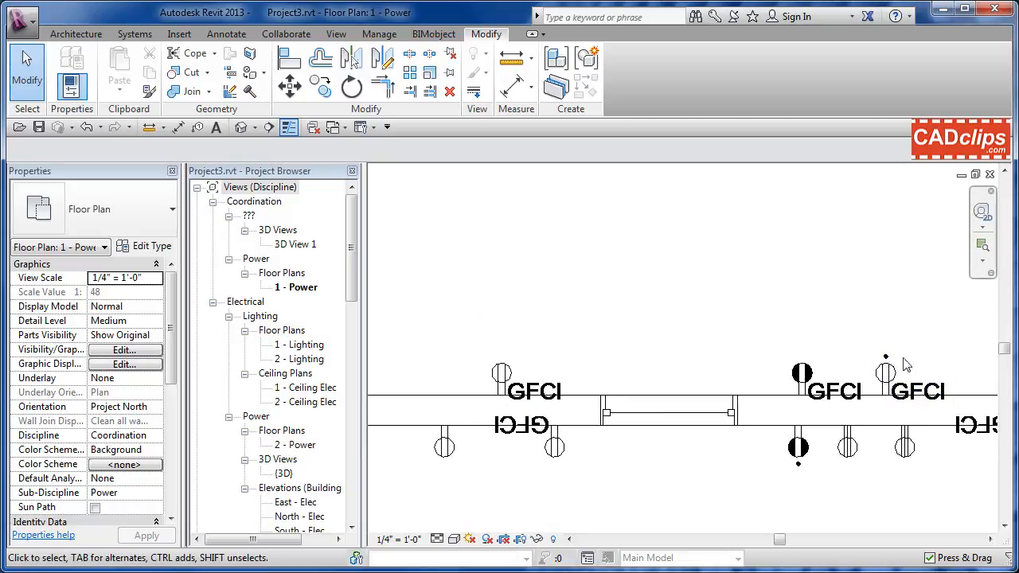
click(501, 375)
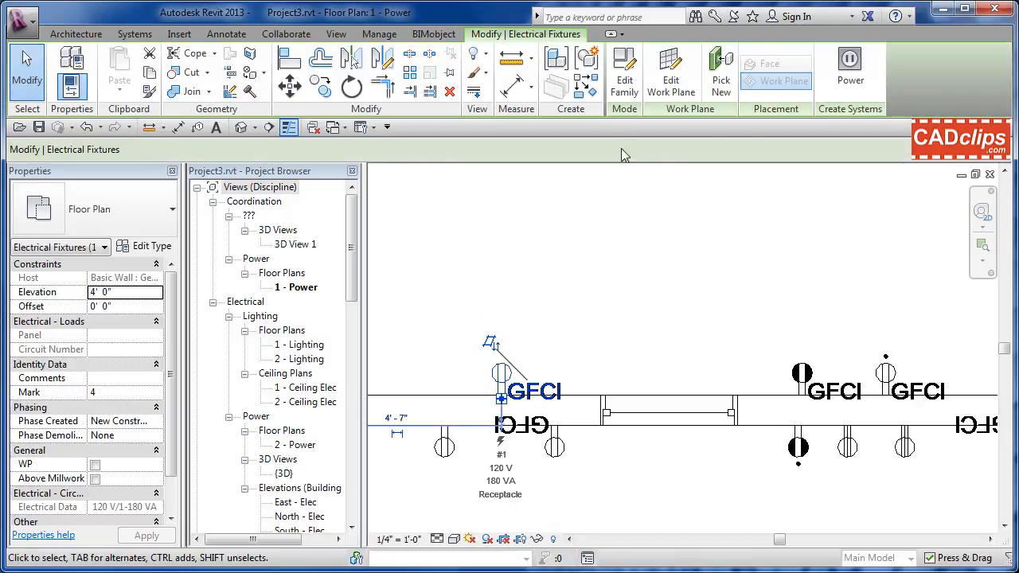
click(624, 76)
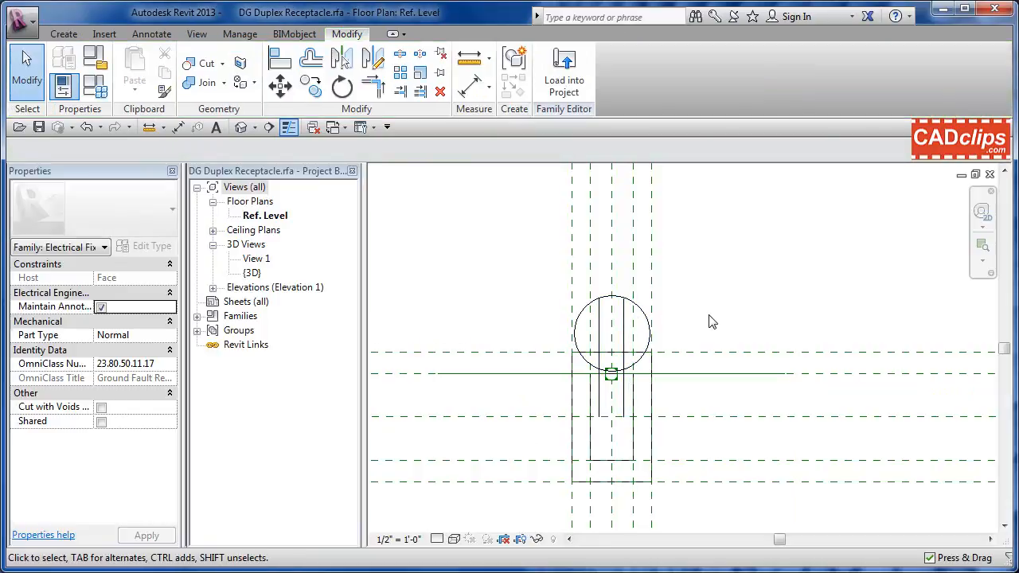
middle_drag(713, 322, 766, 328)
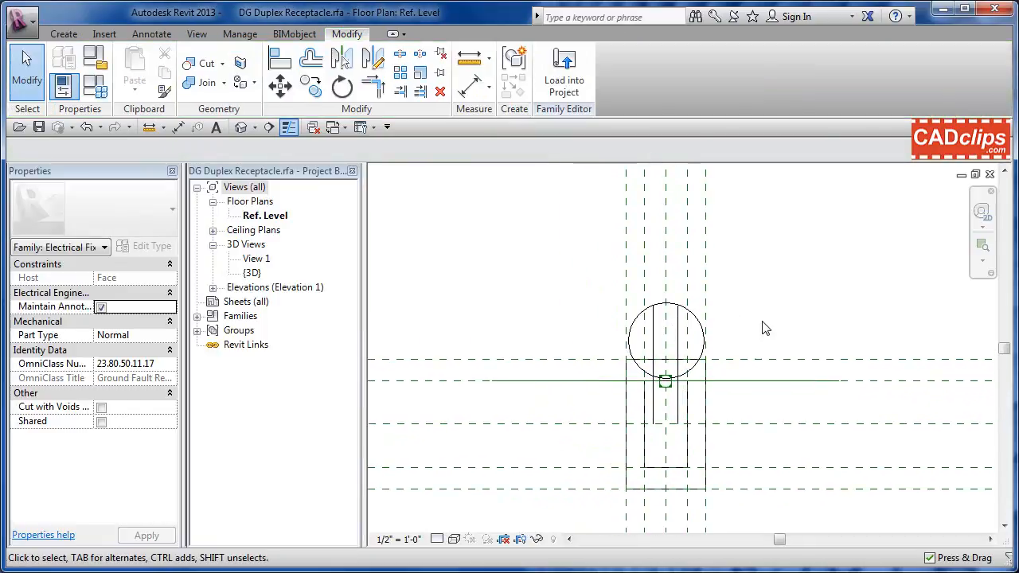
Review the type properties of the nested DG Duplex Annotation in the receptacle family without changing them.
click(701, 328)
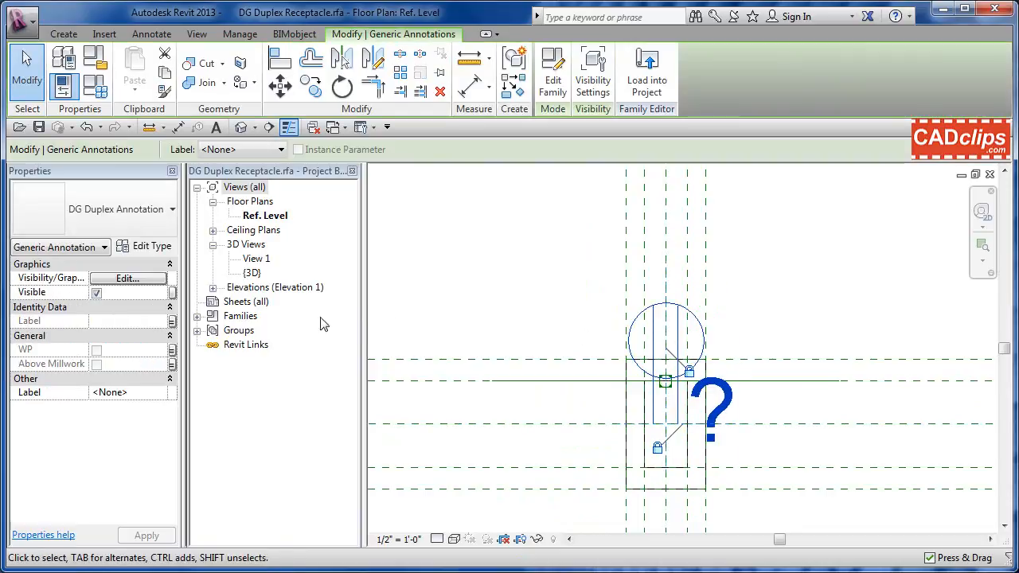
click(158, 248)
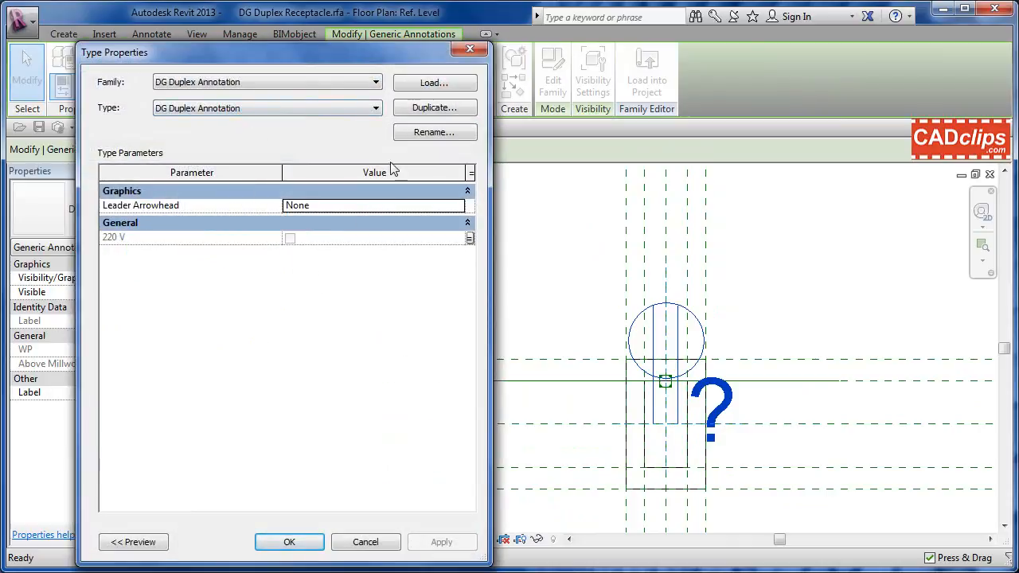
click(366, 543)
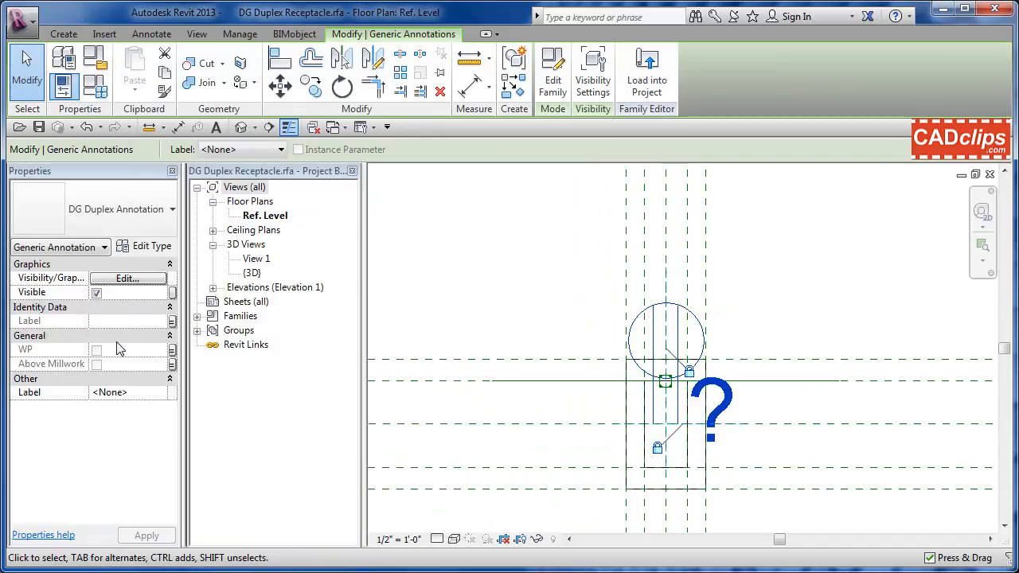
click(495, 244)
Open the nested DG Duplex Annotation family for editing and inspect its text label.
click(659, 314)
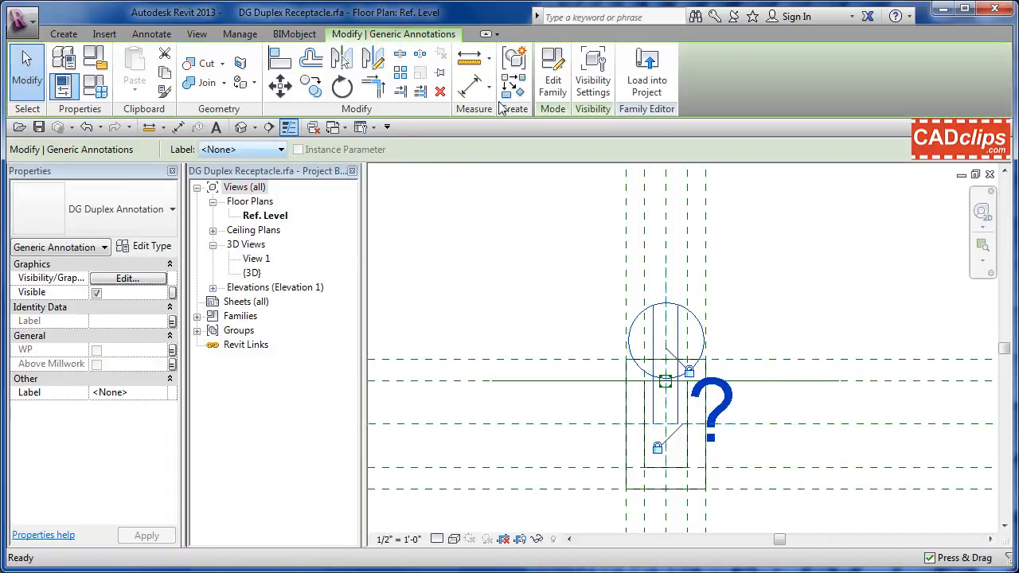
click(551, 85)
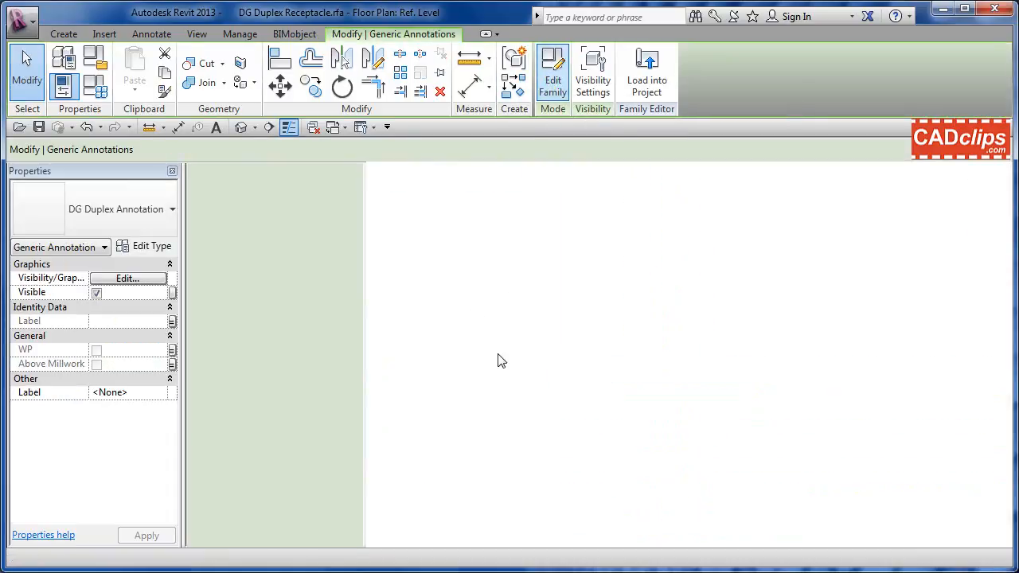
scroll(762, 360, down, 2)
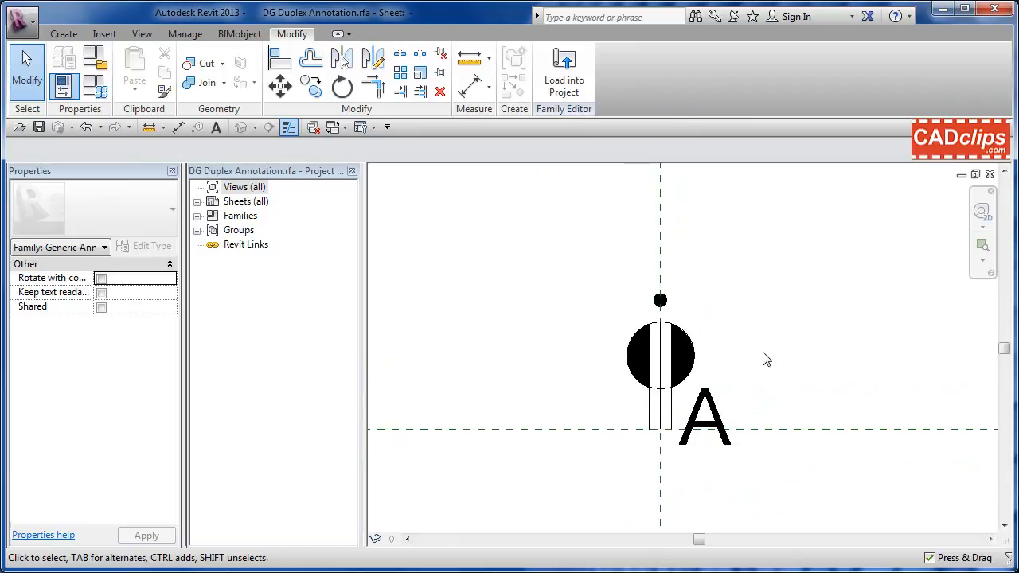
middle_drag(765, 357, 747, 377)
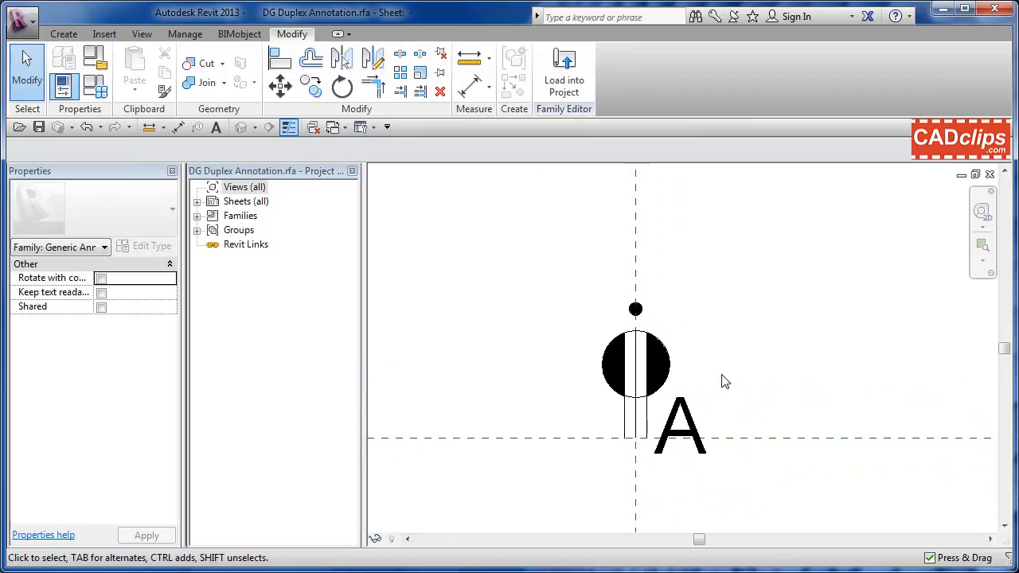
click(690, 410)
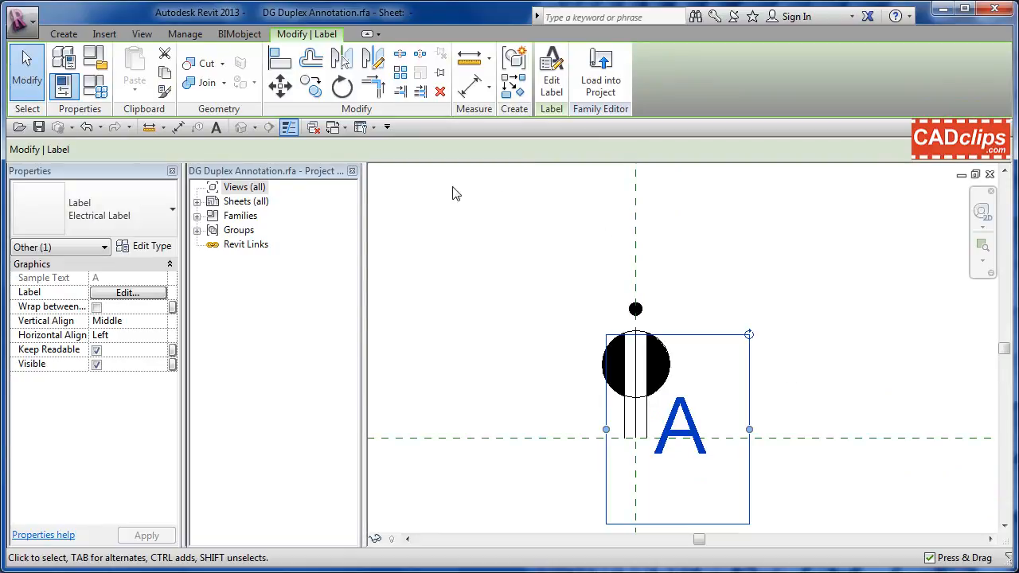
click(514, 219)
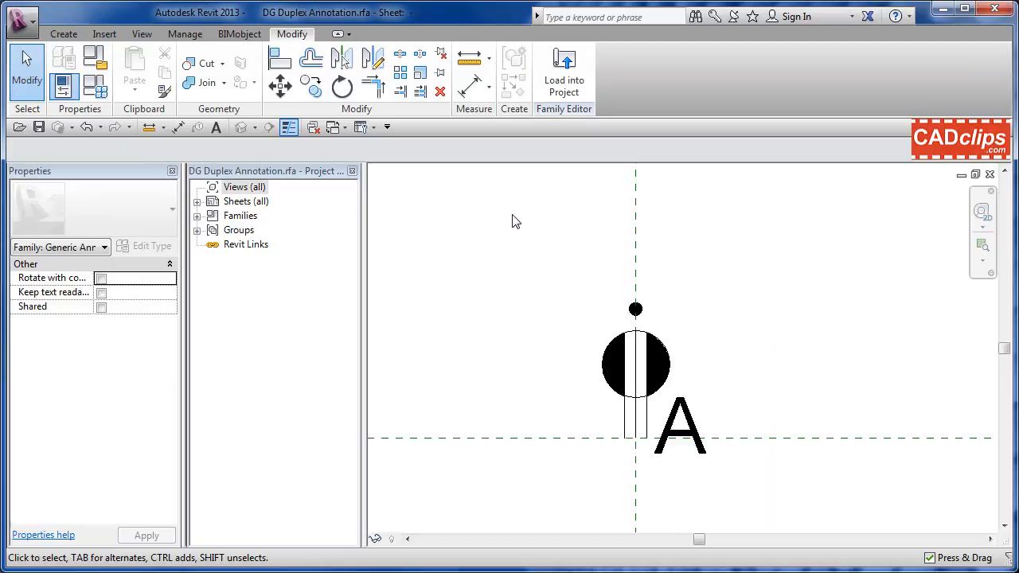
click(67, 34)
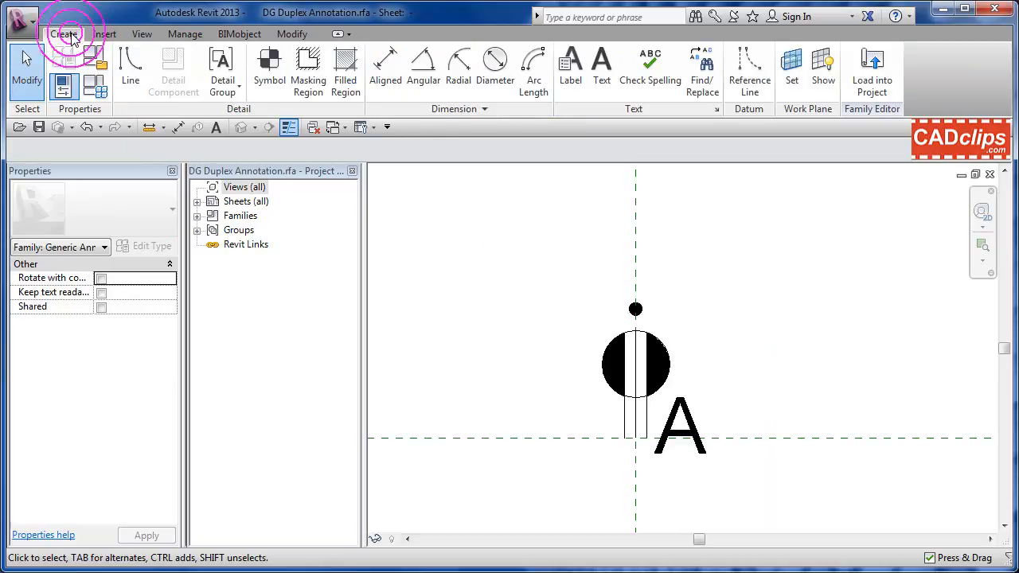
click(571, 72)
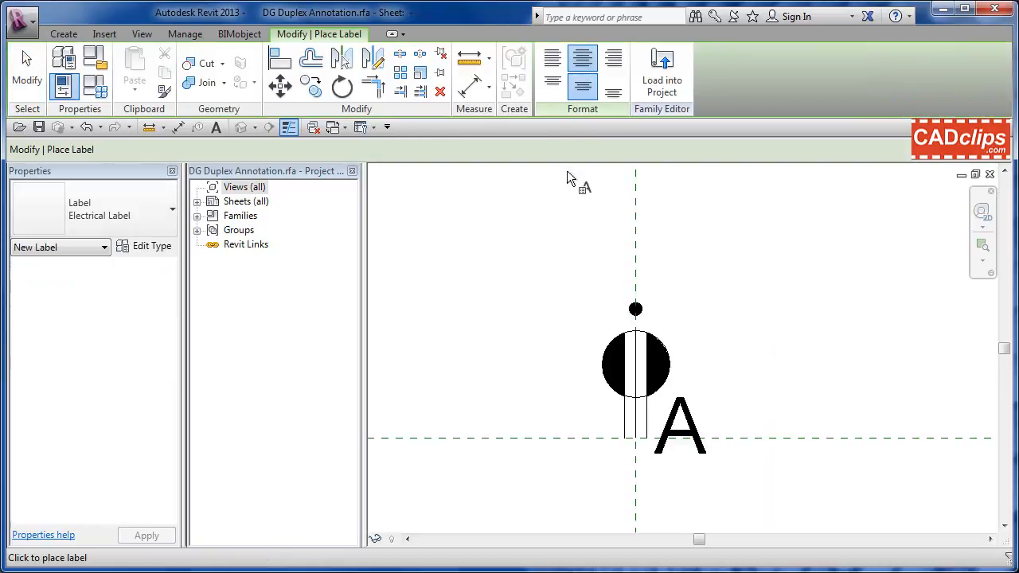
click(527, 251)
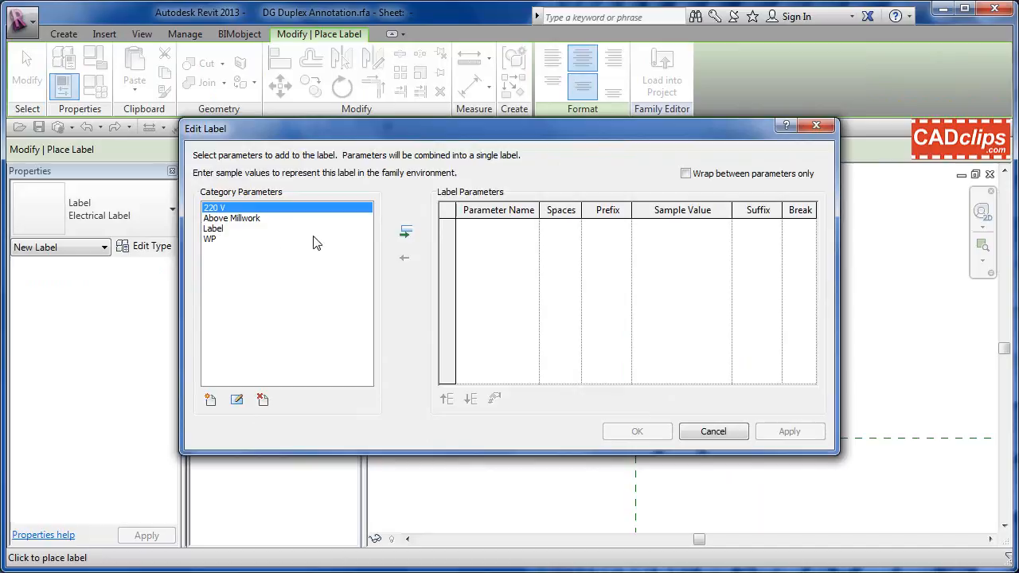
click(238, 218)
click(404, 233)
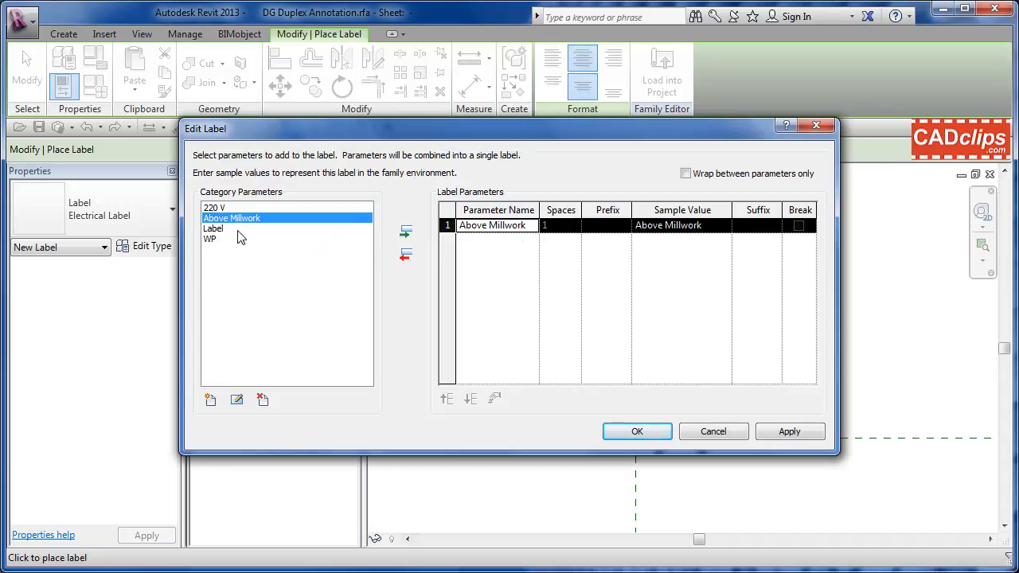
click(403, 258)
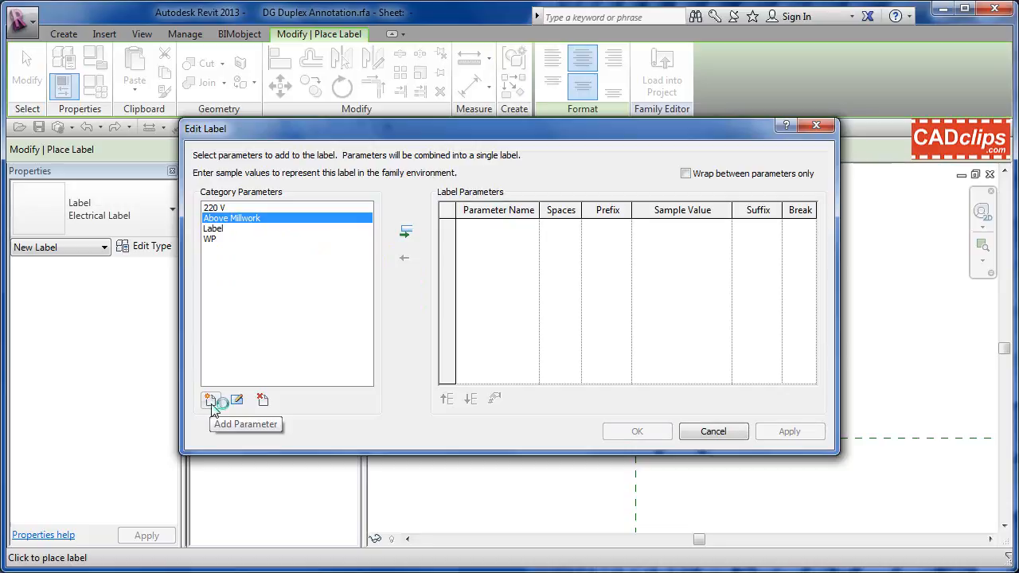
click(217, 229)
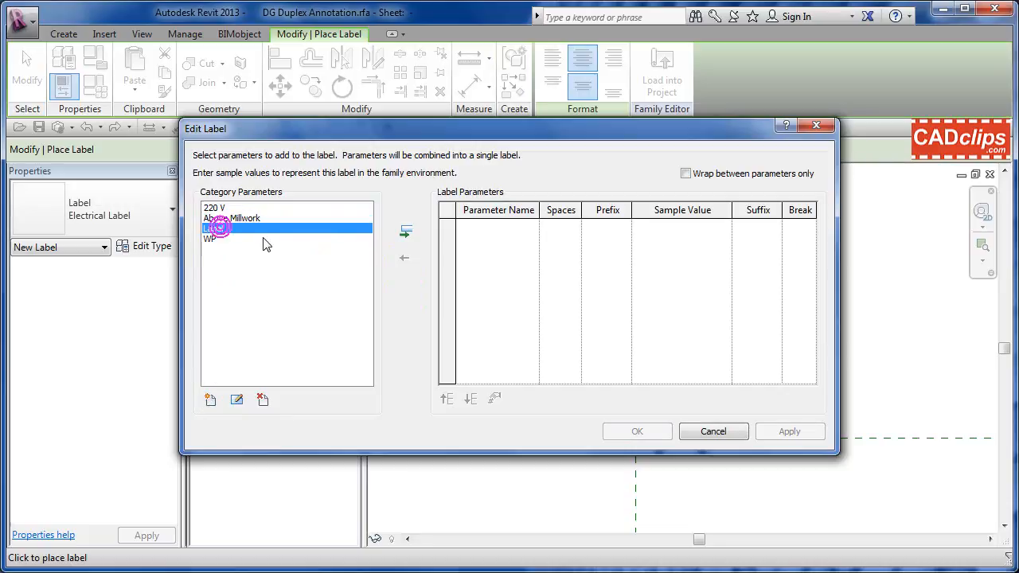
click(714, 431)
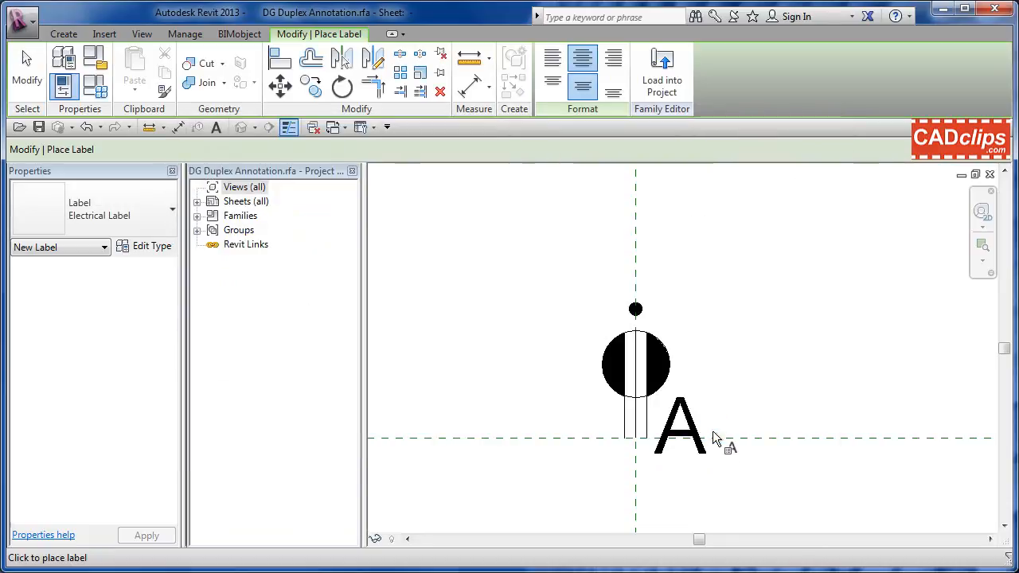
key(Escape)
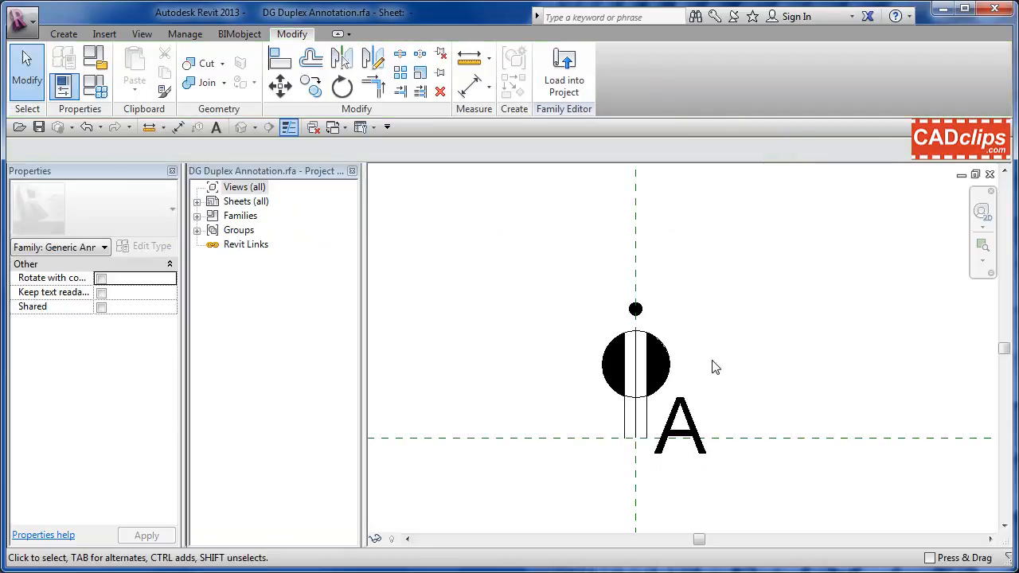
Move the text label from beside the receptacle symbol to above its circle, centred on the vertical reference plane.
click(695, 422)
drag(701, 353, 649, 285)
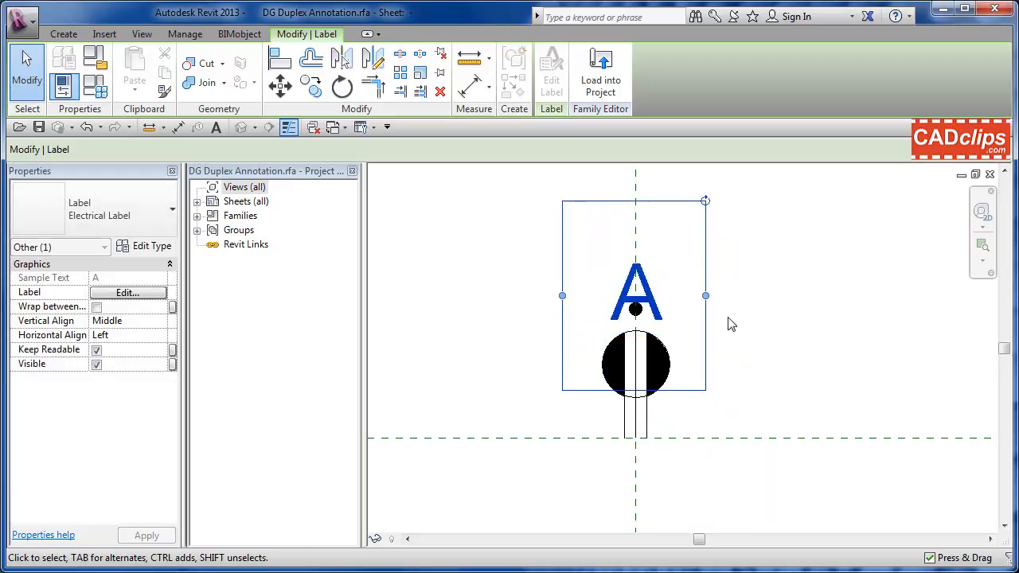
click(803, 339)
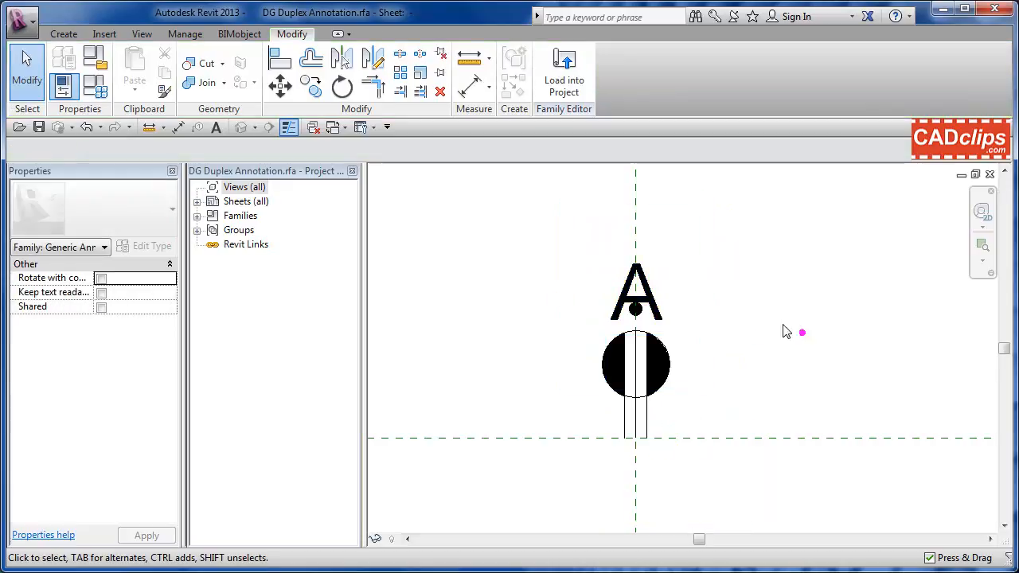
Set the text label's horizontal alignment to Center.
click(653, 294)
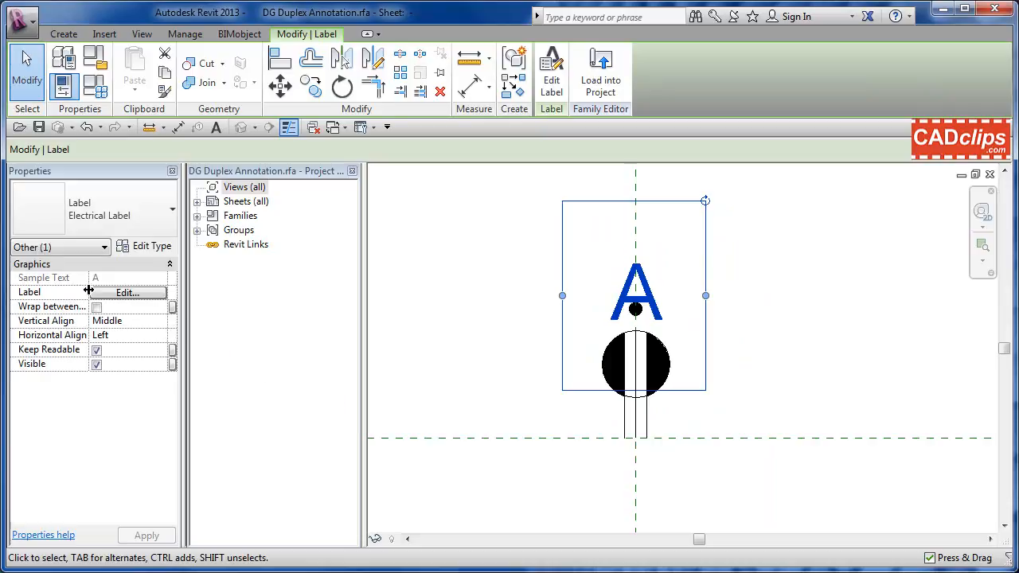
click(160, 337)
click(111, 362)
click(102, 363)
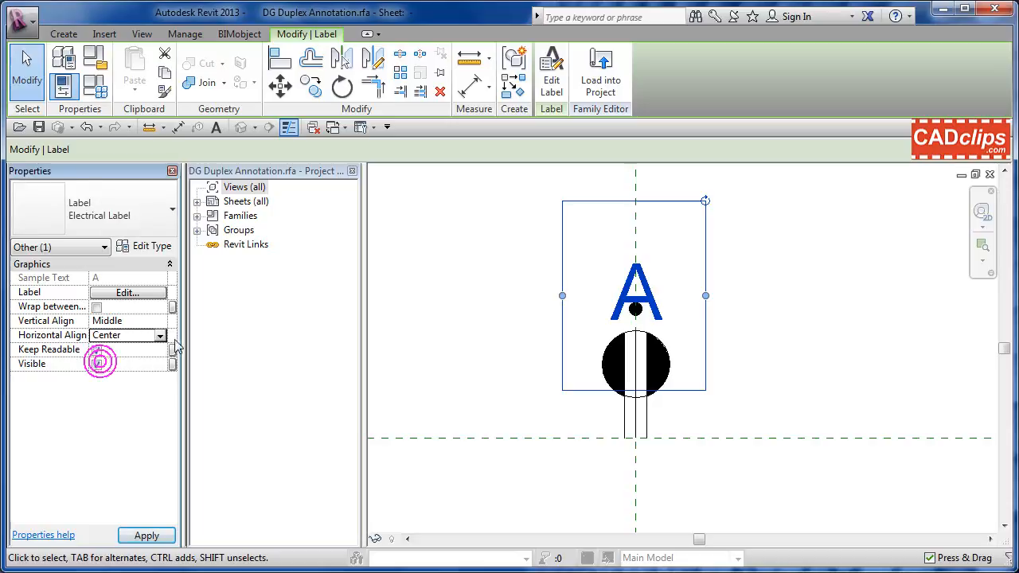
click(708, 230)
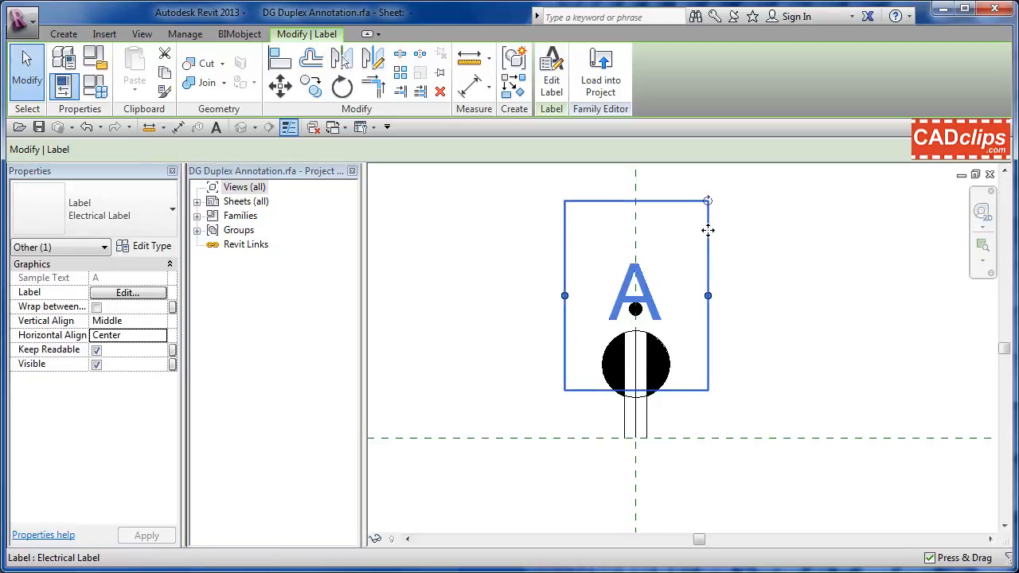
click(757, 285)
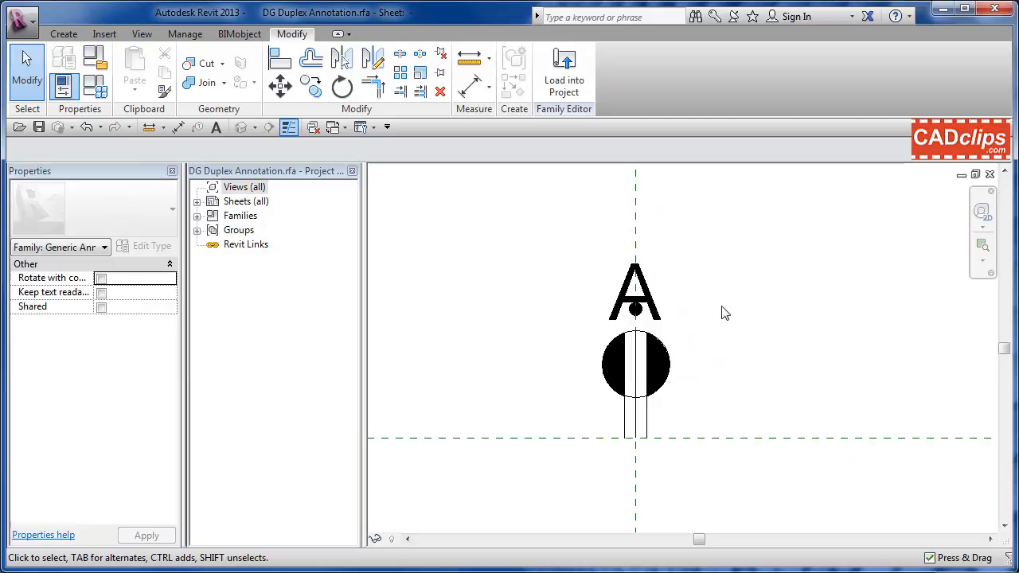
click(669, 317)
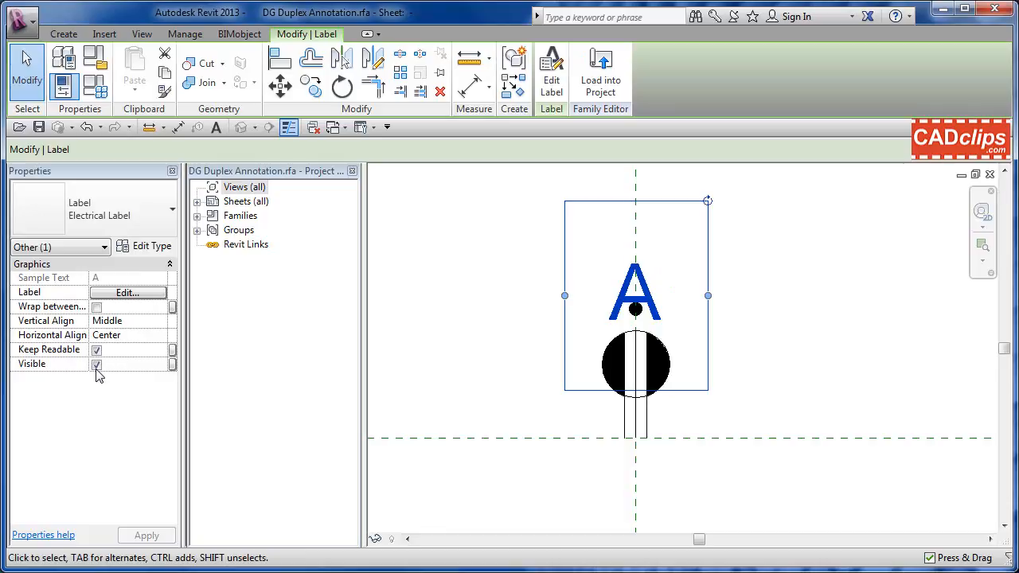
click(420, 367)
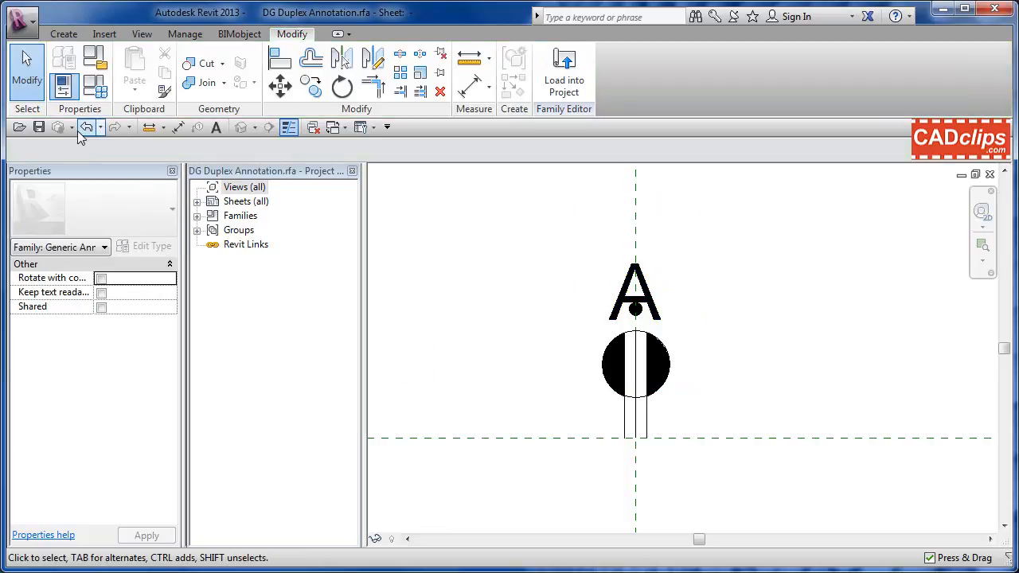
Save the annotation family and load it only into DG Duplex Receptacle.rfa, overwriting the existing version, and check the nested annotation's label position.
click(38, 127)
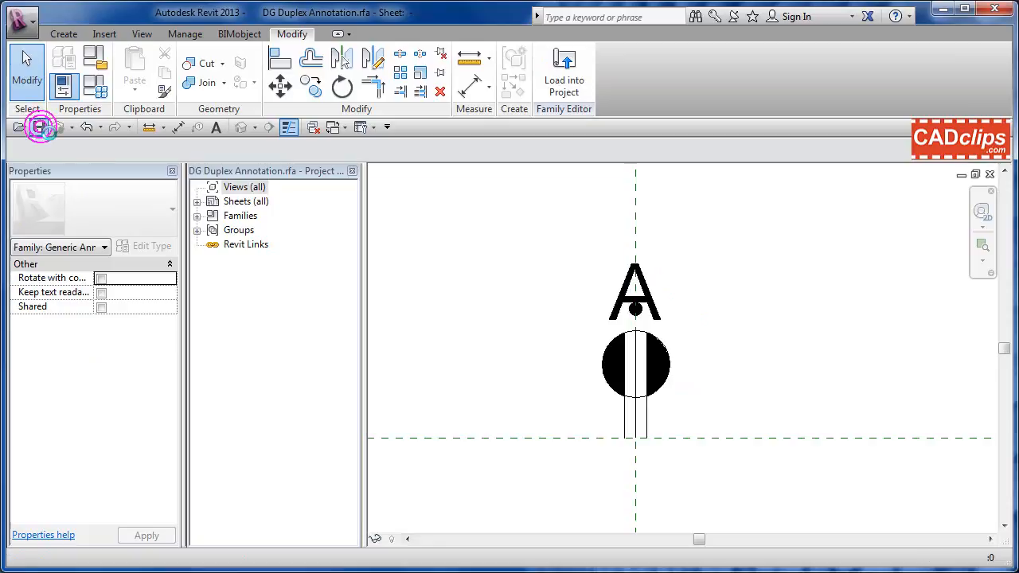
click(574, 86)
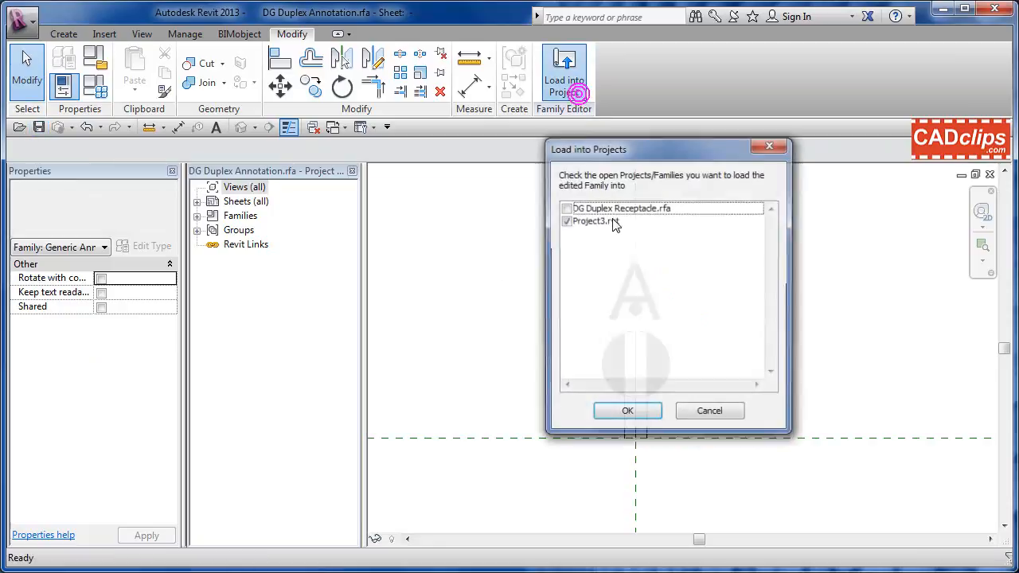
click(567, 209)
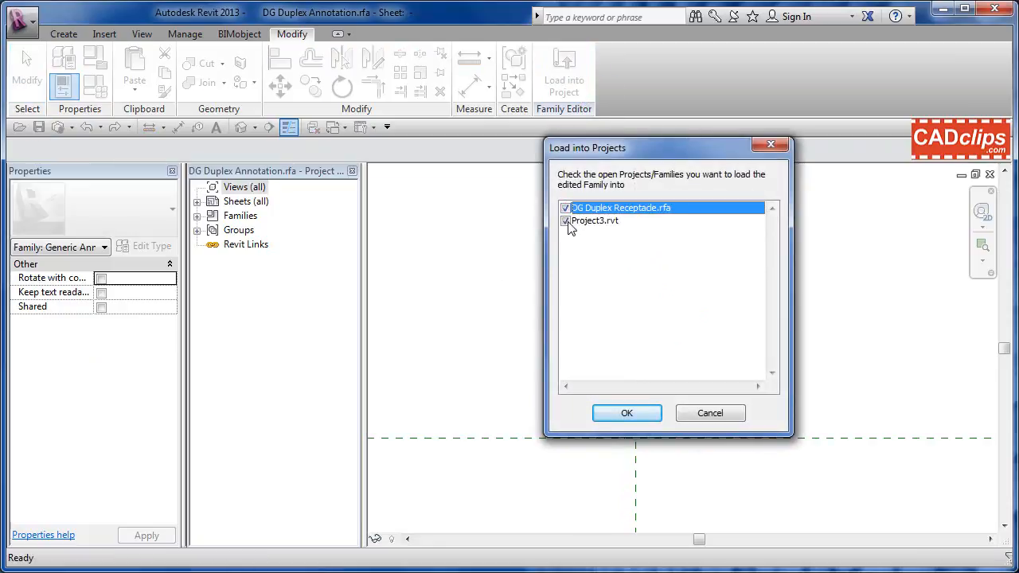
click(566, 222)
click(640, 411)
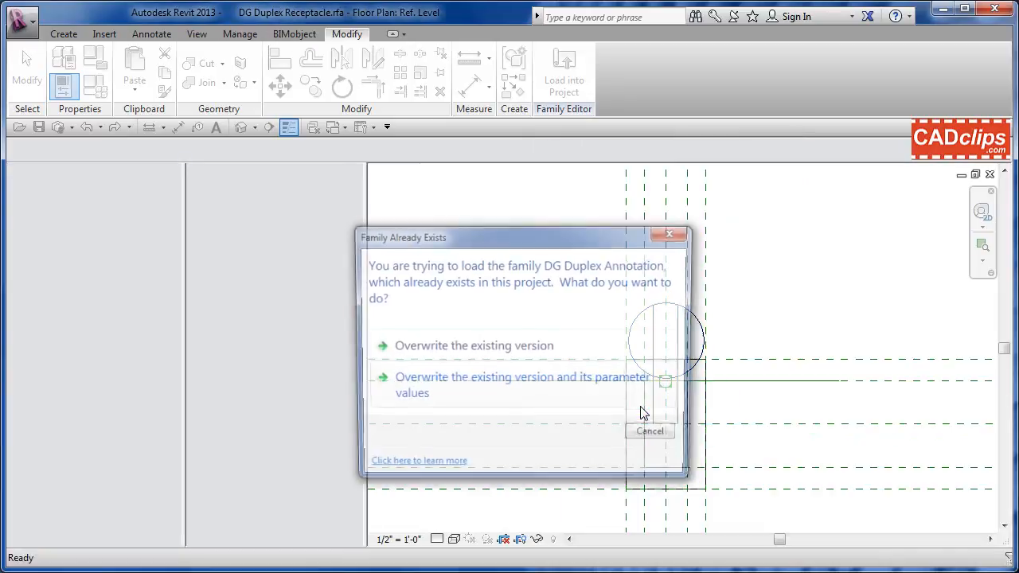
click(502, 350)
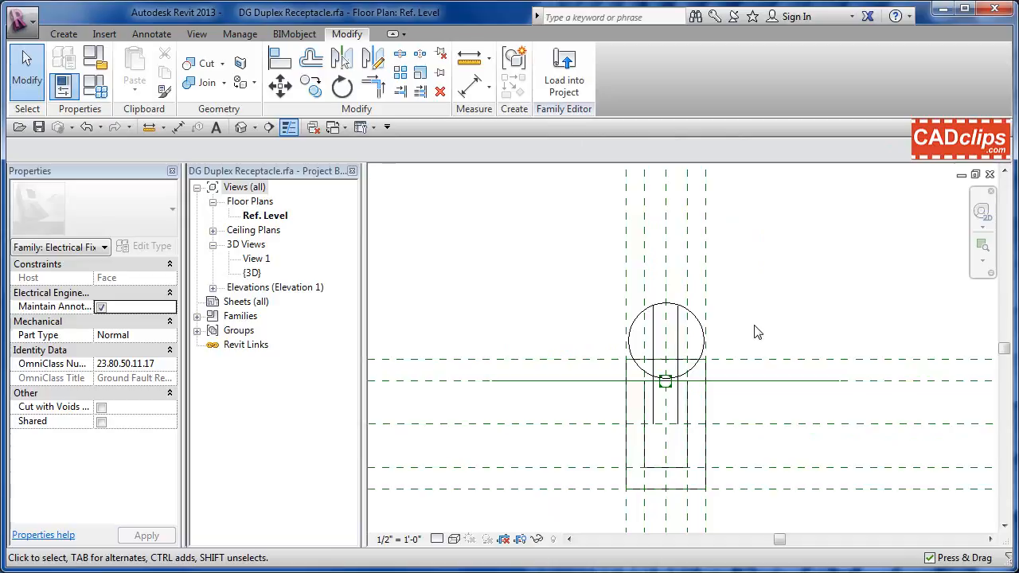
click(704, 342)
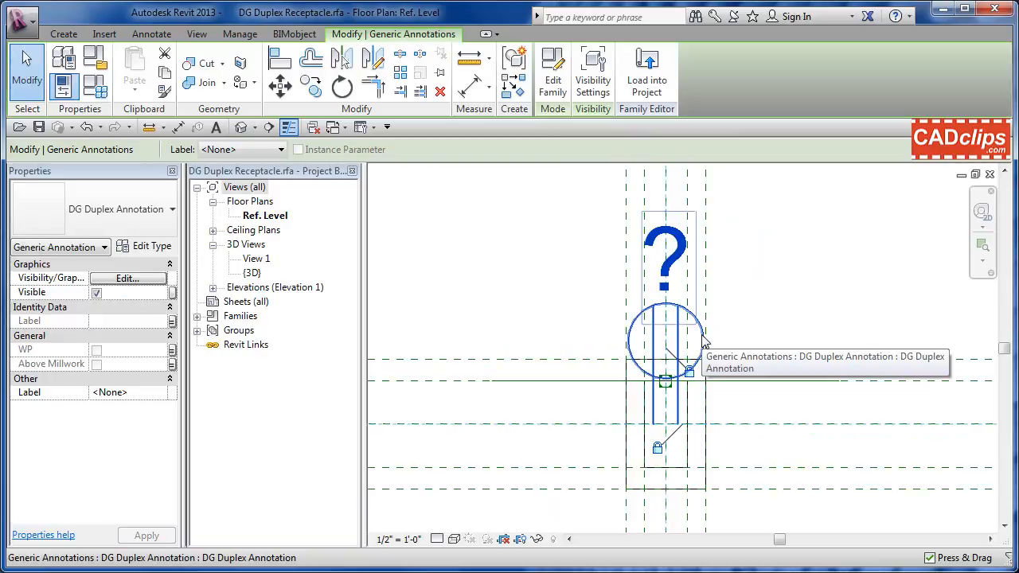
Examine the nested DG Duplex Annotation's type properties, its available families and types, and the property filter categories without changing anything.
click(149, 248)
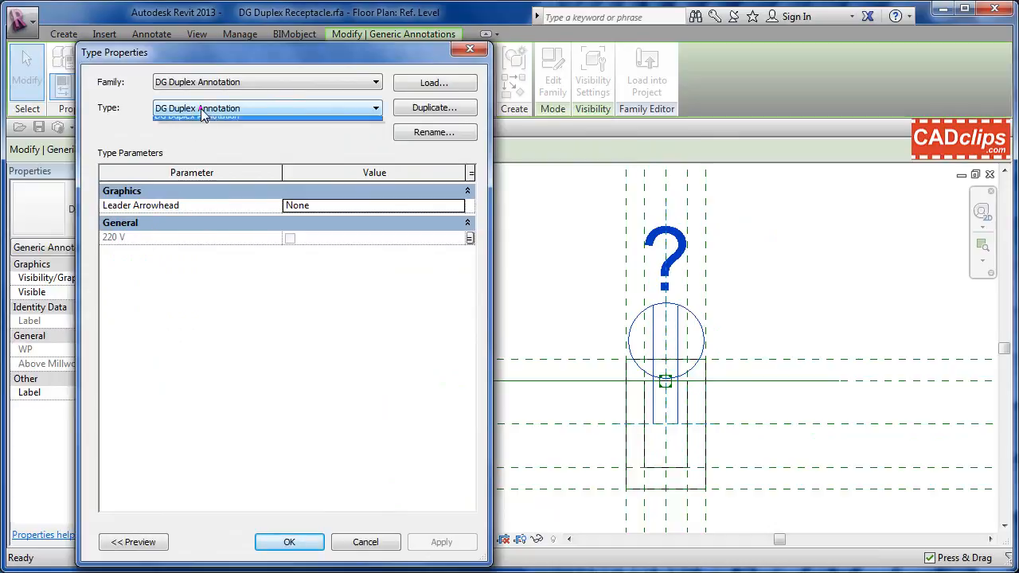
click(200, 108)
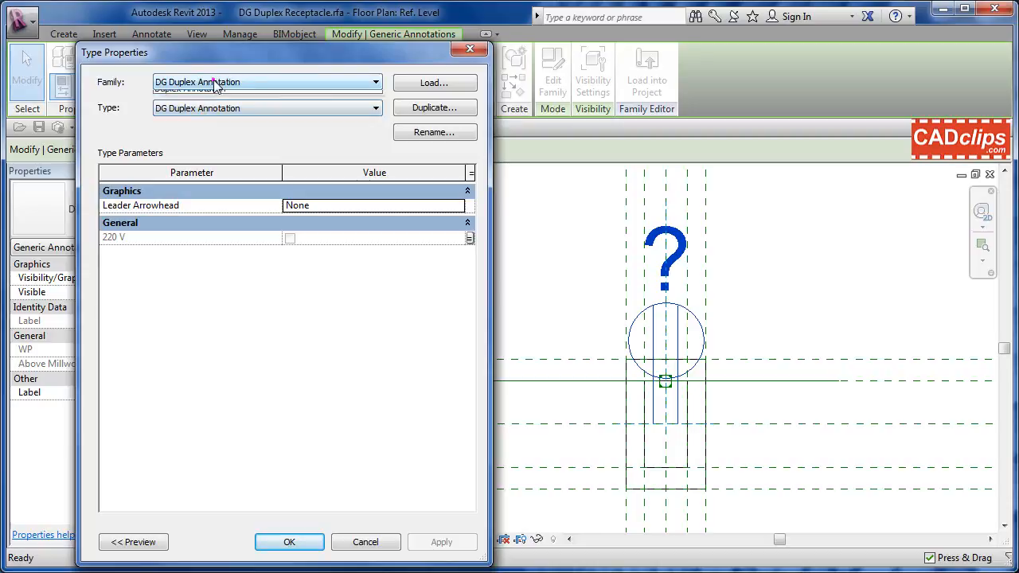
click(213, 82)
click(257, 323)
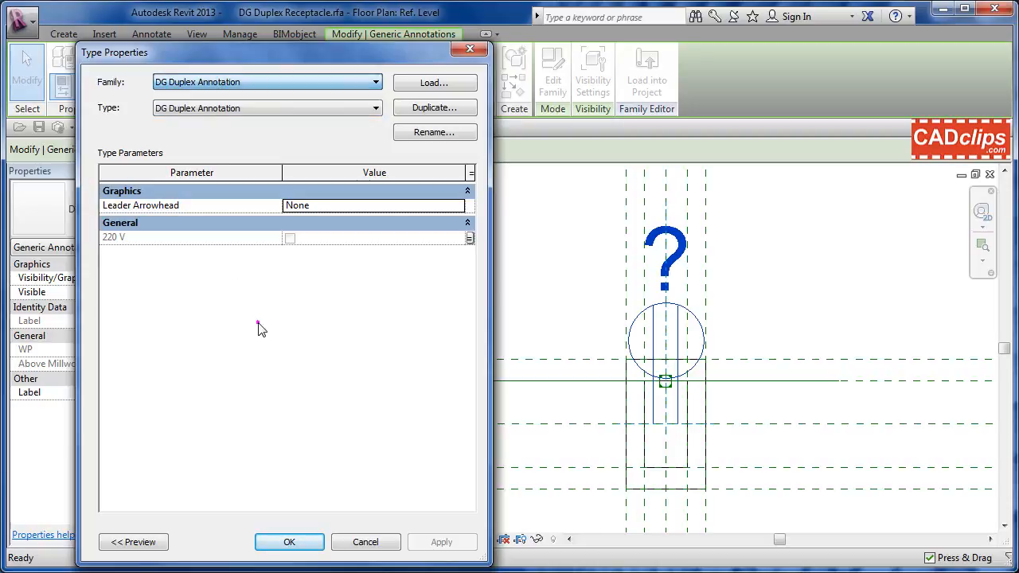
click(366, 542)
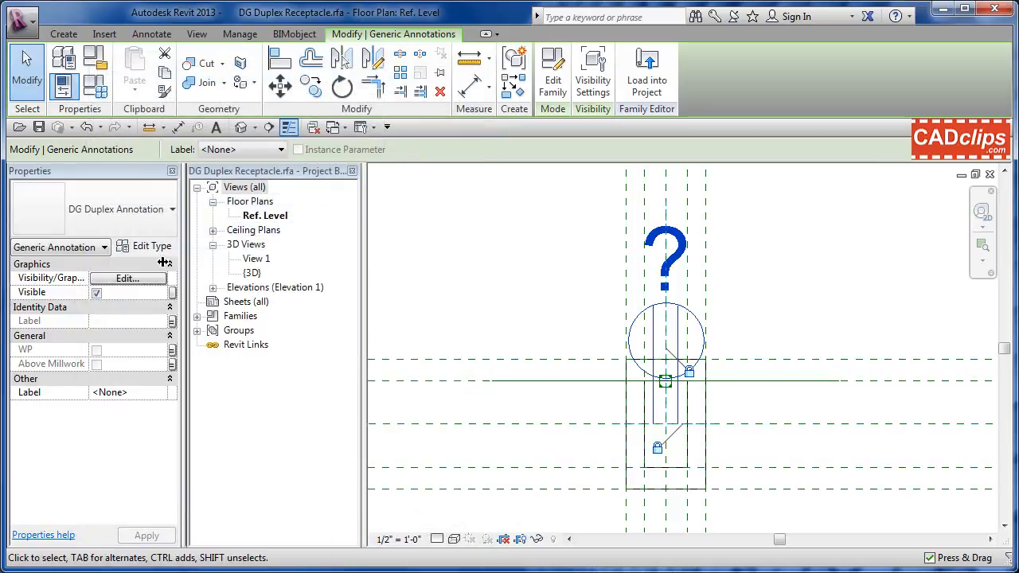
click(102, 249)
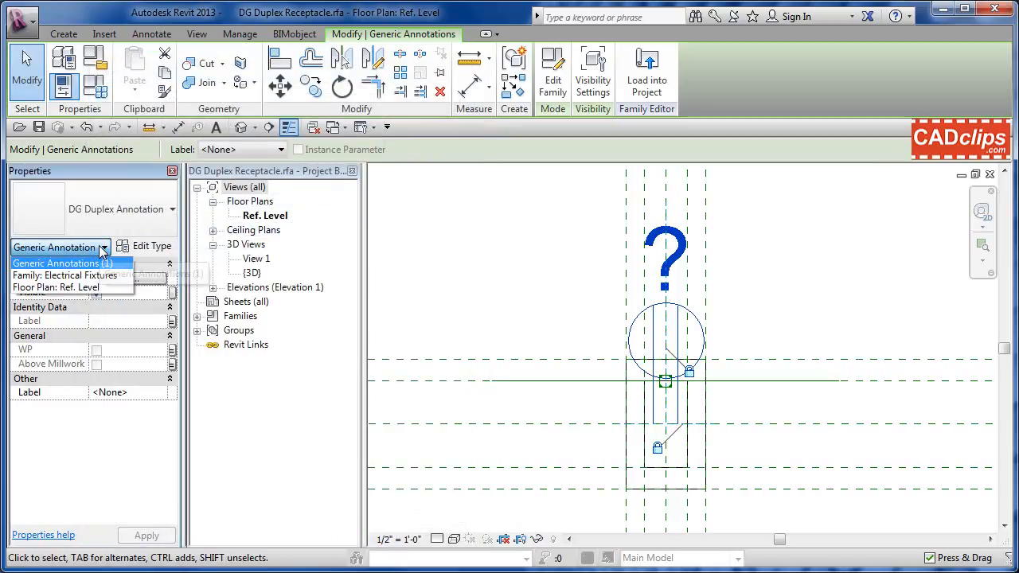
click(432, 262)
click(432, 262)
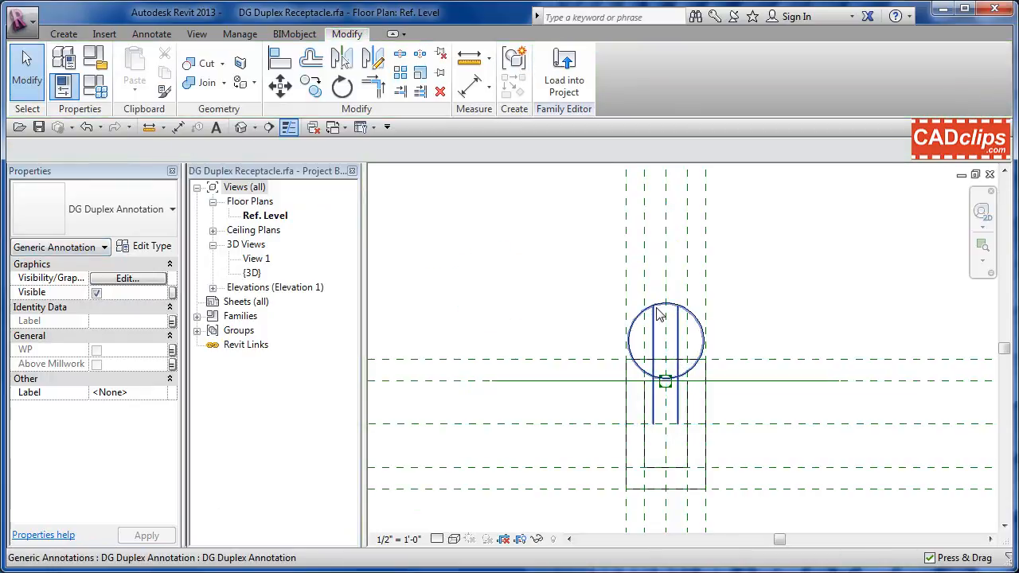
click(659, 314)
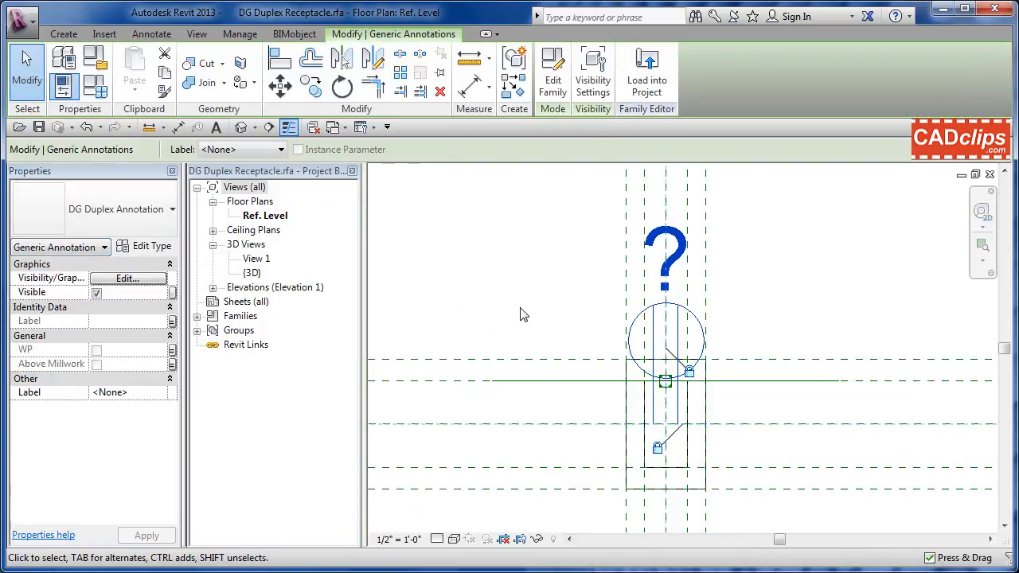
click(521, 314)
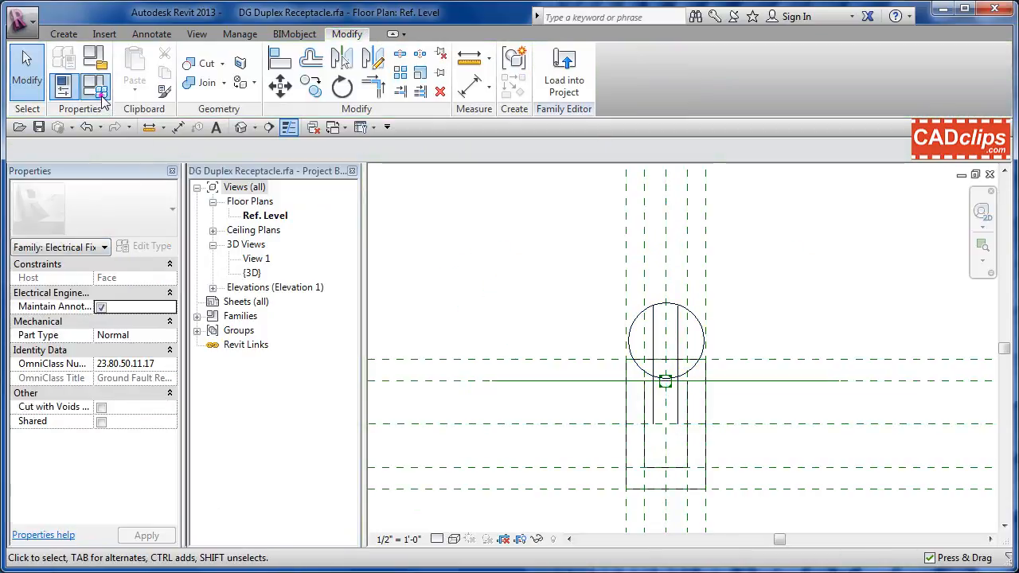
Try GFCI as the Label value of the Standard family type, apply it to preview the text, and clear the value again.
click(102, 96)
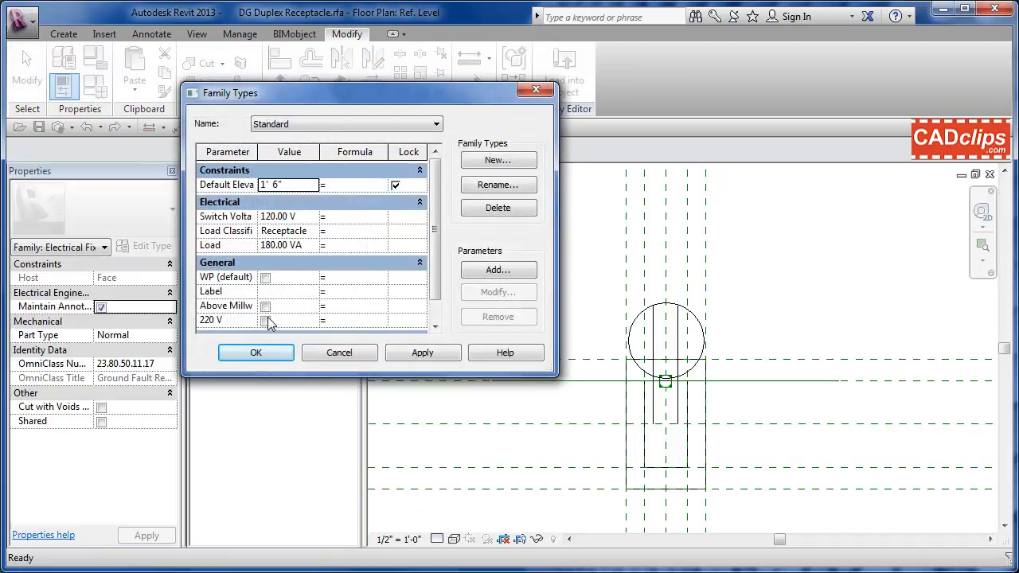
scroll(439, 291, down, 1)
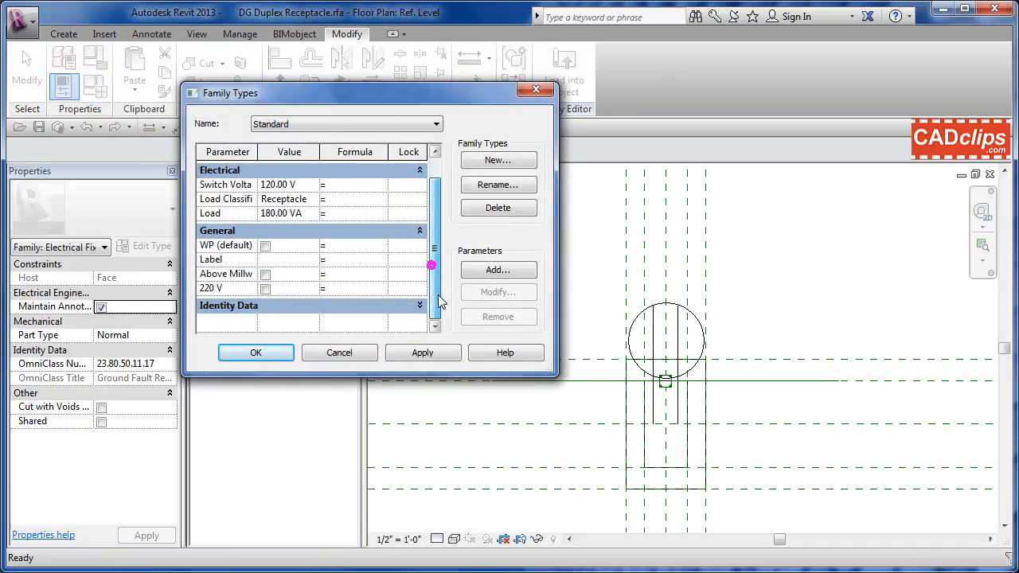
scroll(438, 283, up, 1)
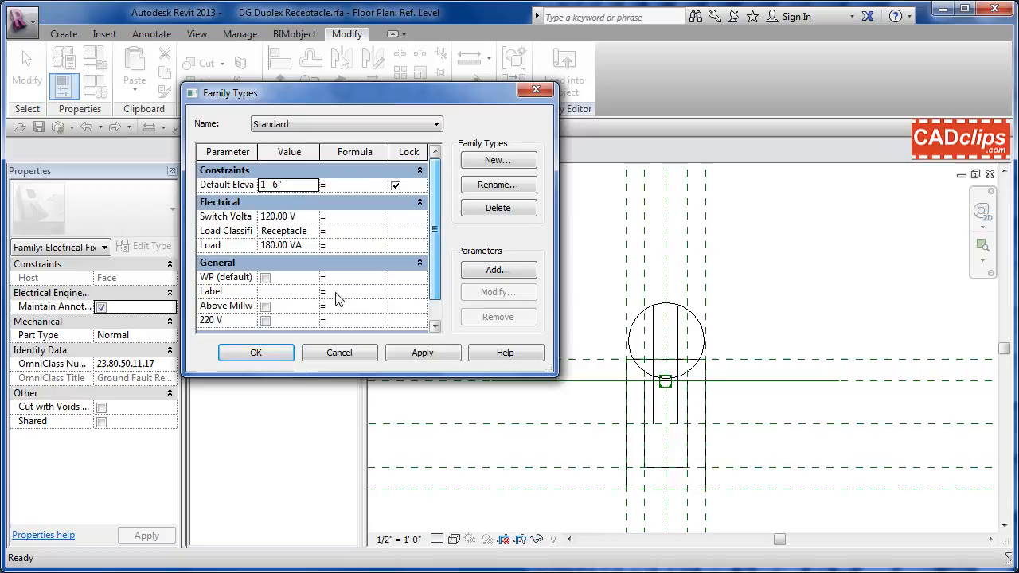
click(290, 293)
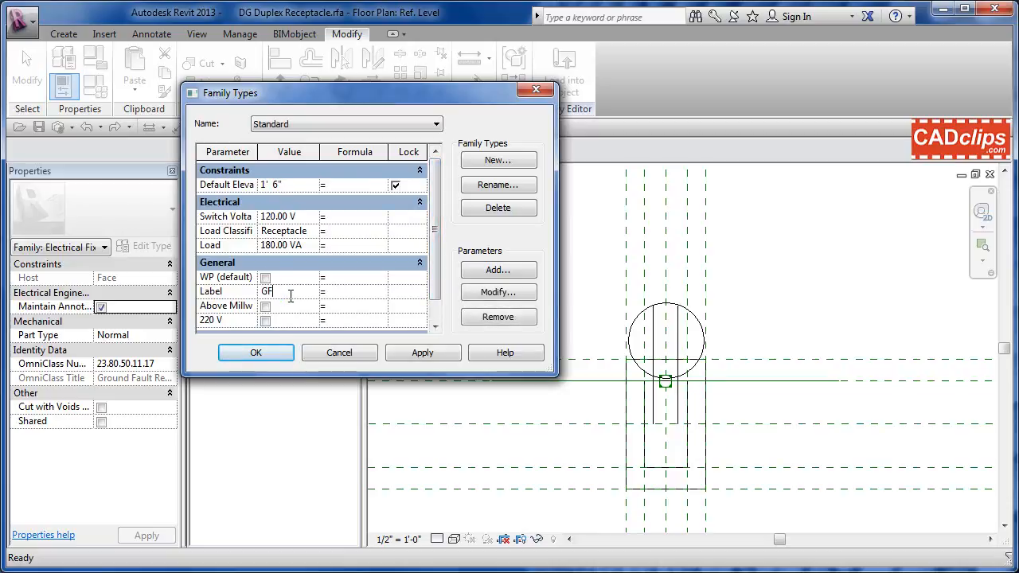
text(GFCI)
click(423, 353)
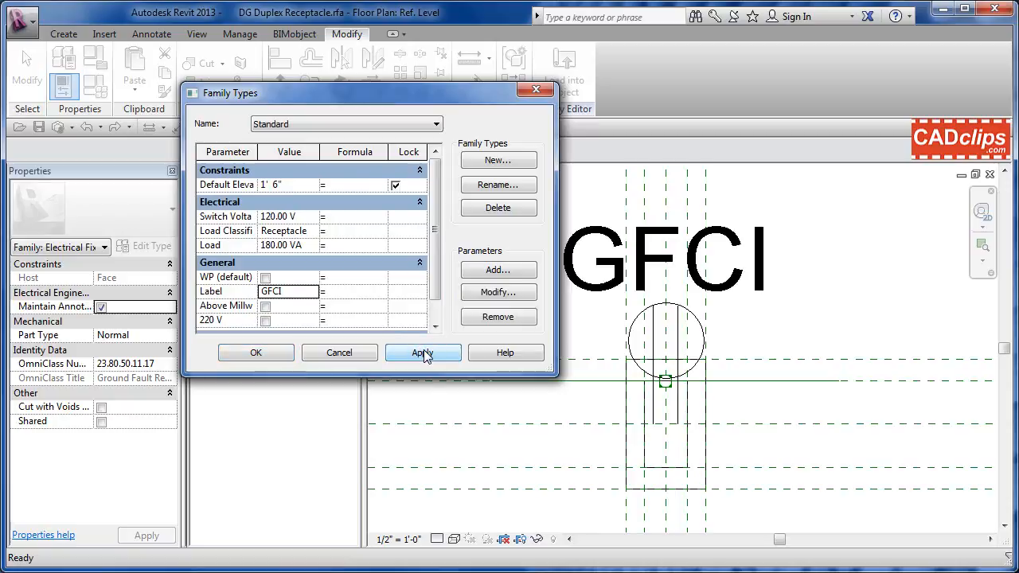
click(301, 295)
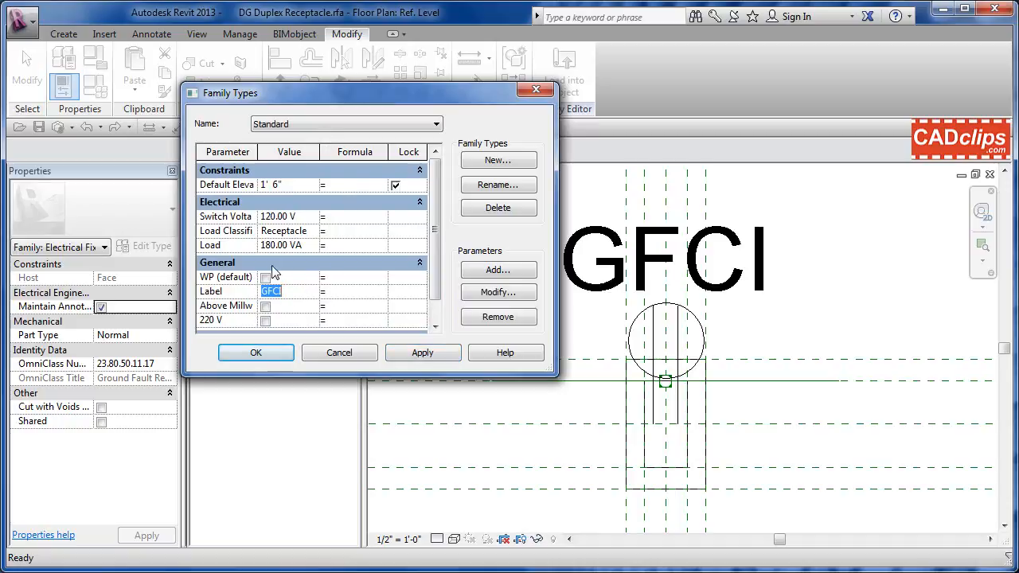
Apply the GFCI, 220 Volt and Standard family types in turn to check the symbol, finishing with Standard as the current type.
click(321, 124)
click(269, 149)
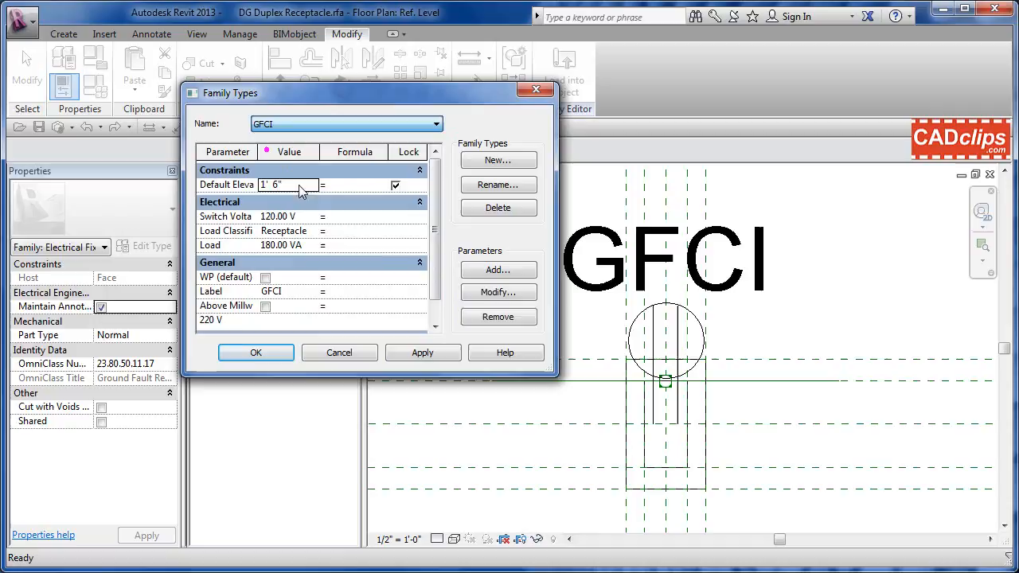
click(422, 353)
click(324, 126)
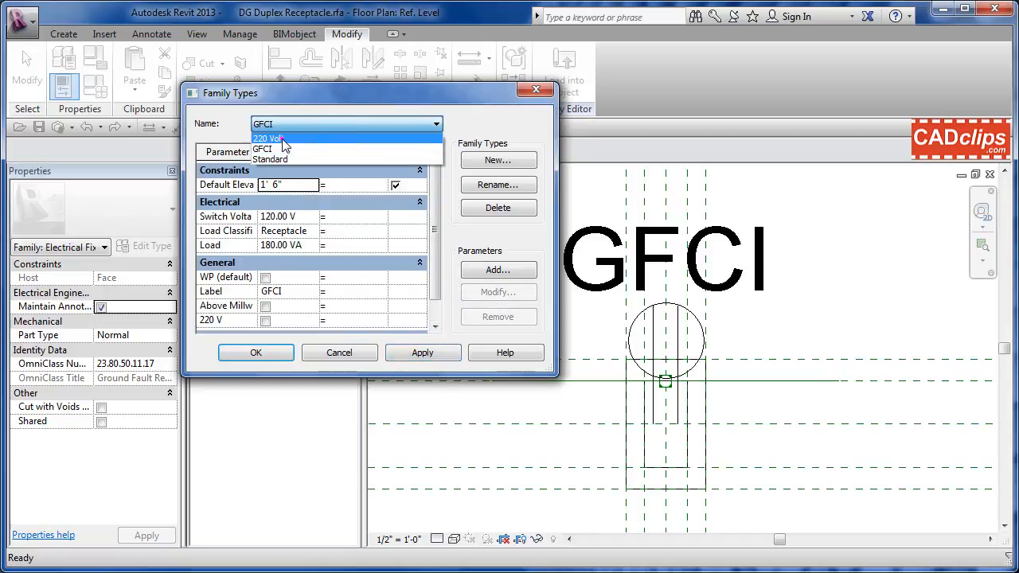
click(277, 137)
click(423, 354)
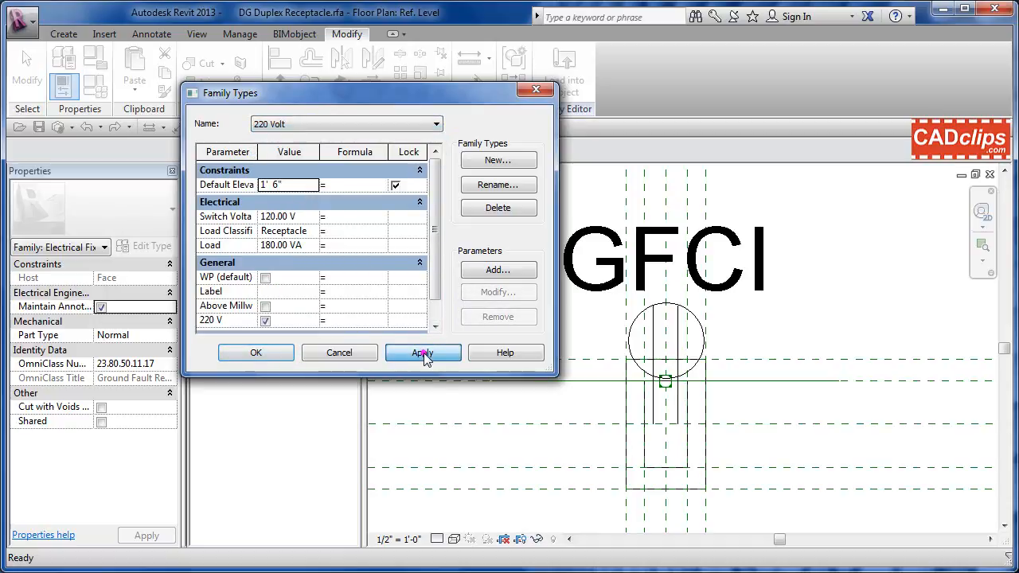
click(300, 125)
click(268, 160)
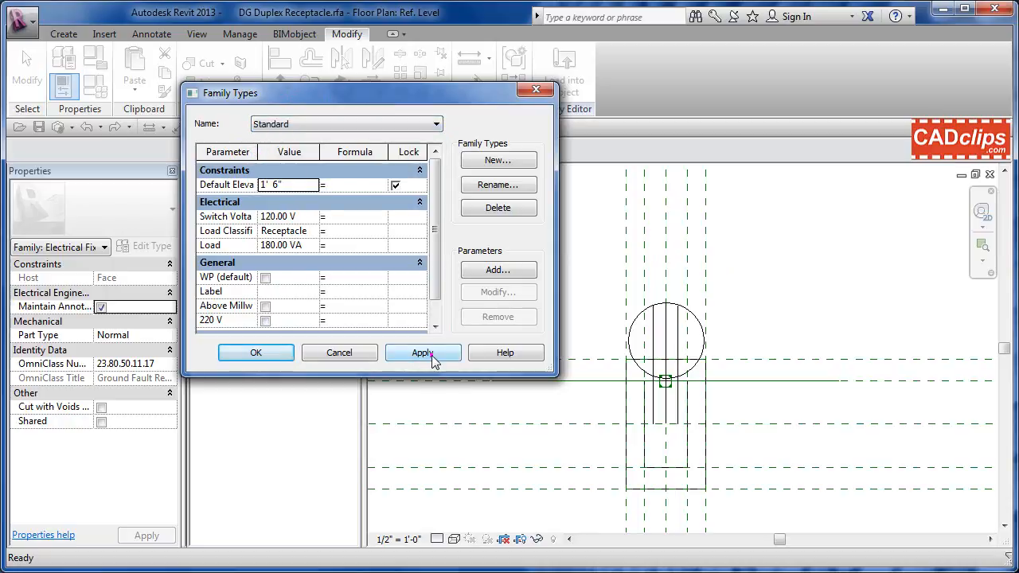
click(423, 354)
click(256, 356)
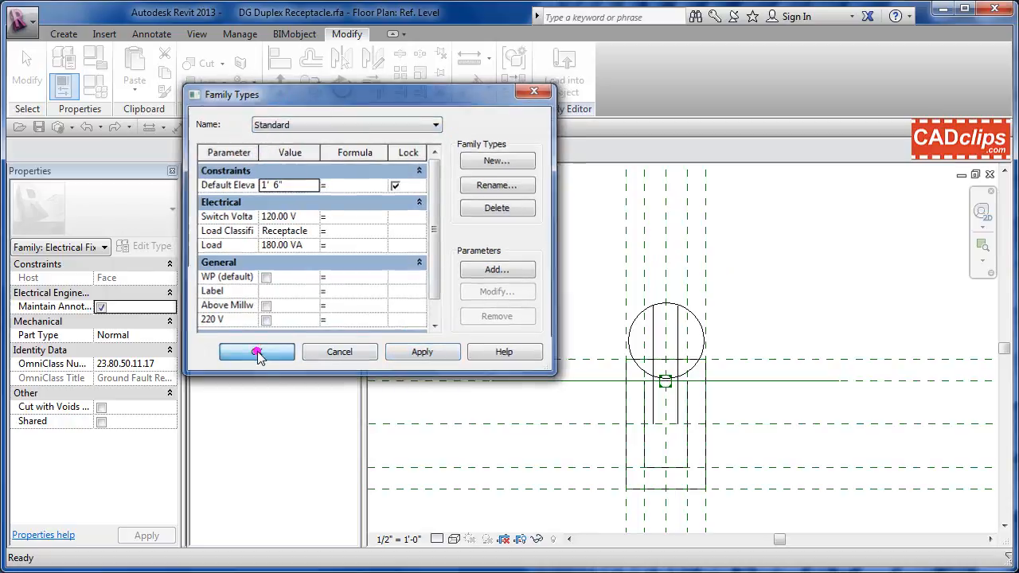
Save the DG Duplex Receptacle family and load it into Project3.rvt, overwriting the existing version.
click(39, 127)
click(564, 70)
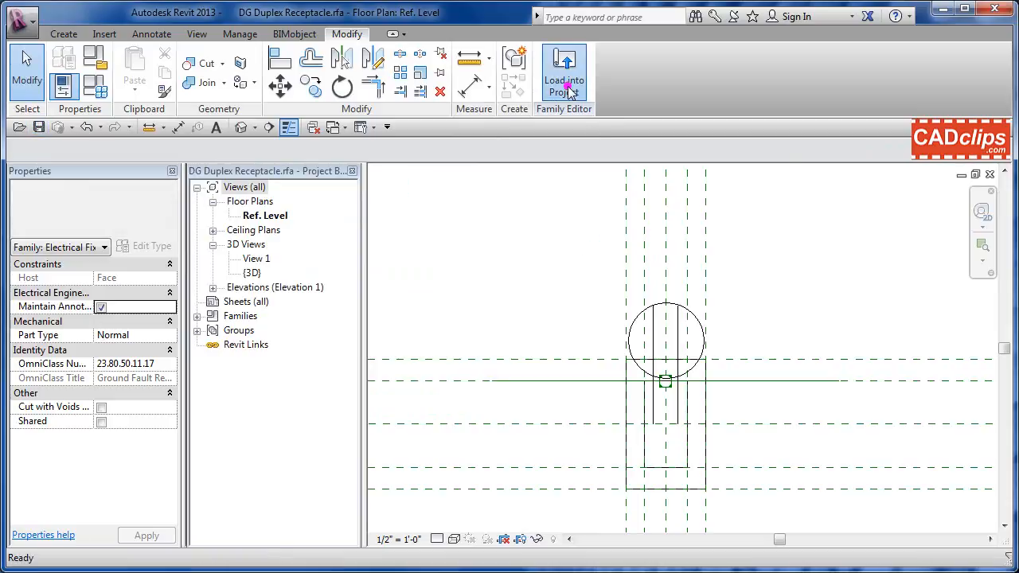
click(567, 221)
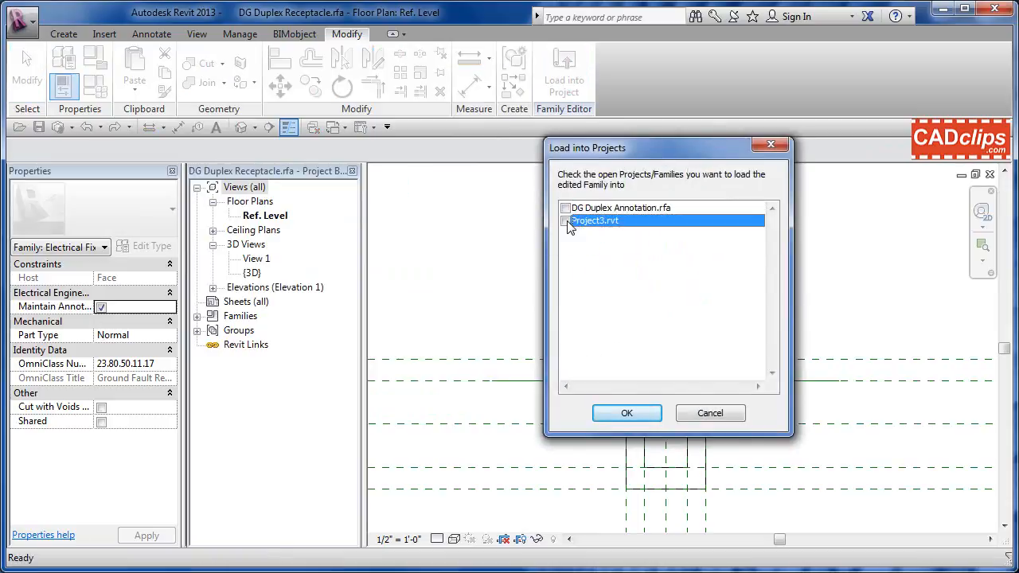
click(636, 415)
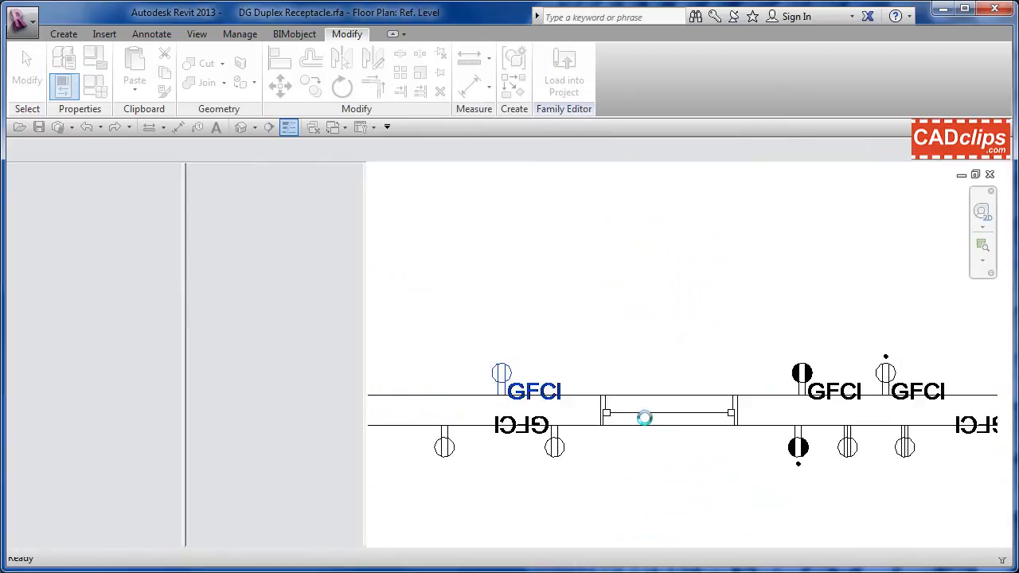
click(481, 348)
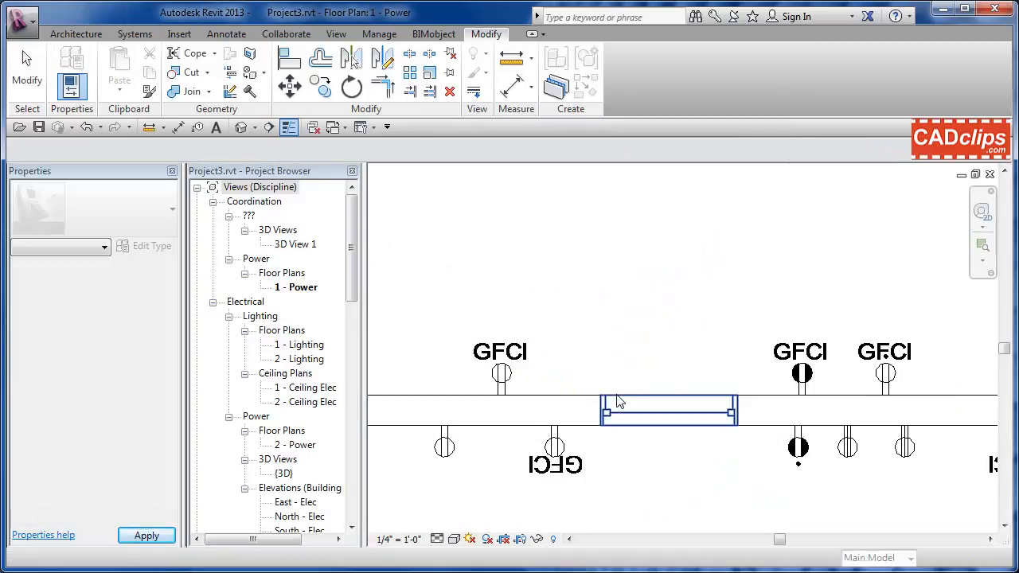
Inspect the GFCI label position and orientation on the receptacles along both sides of the wall in the power plan.
middle_drag(730, 416, 655, 404)
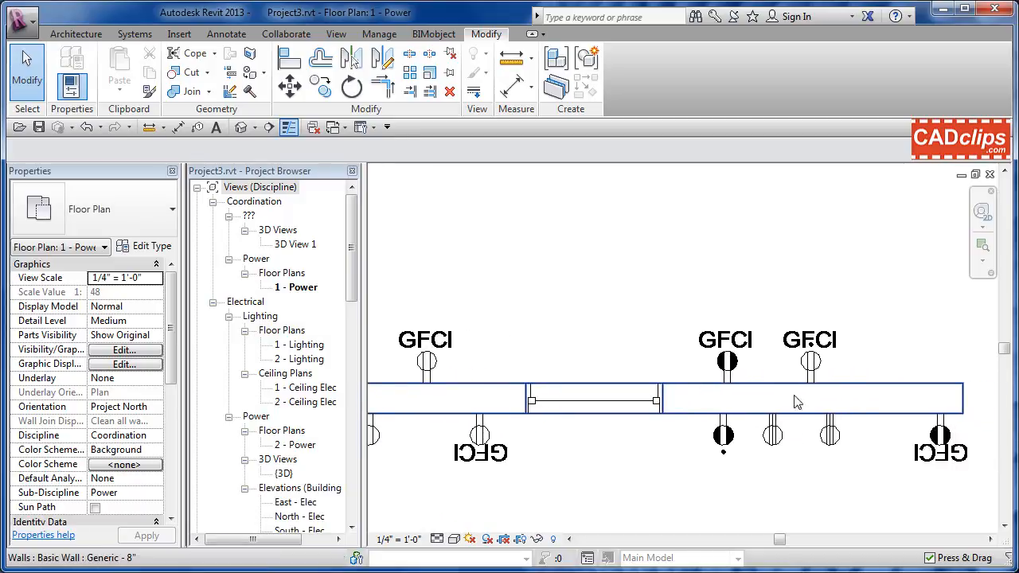
scroll(824, 361, up, 2)
scroll(731, 414, down, 2)
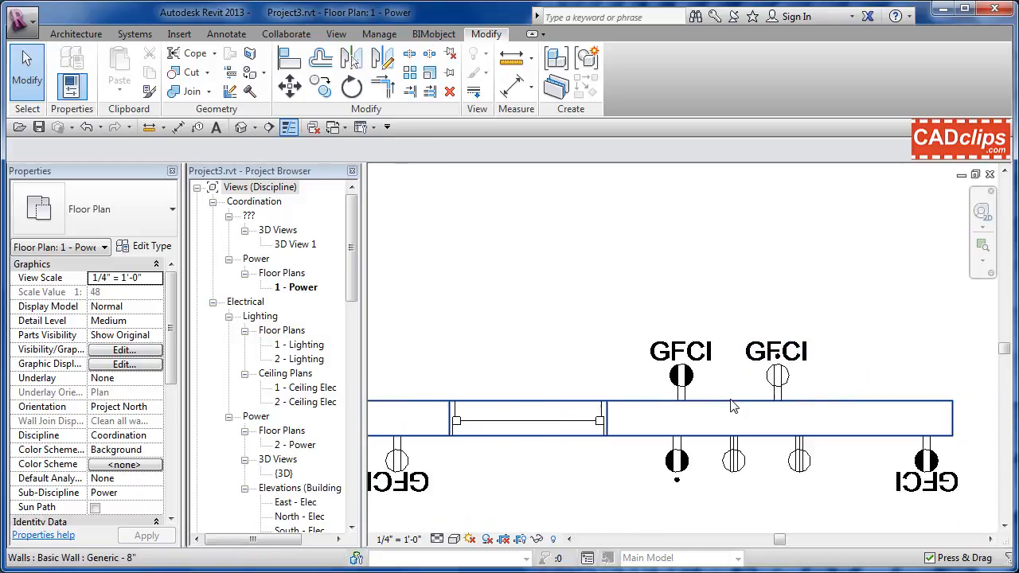
middle_drag(728, 412, 771, 352)
middle_drag(671, 404, 699, 396)
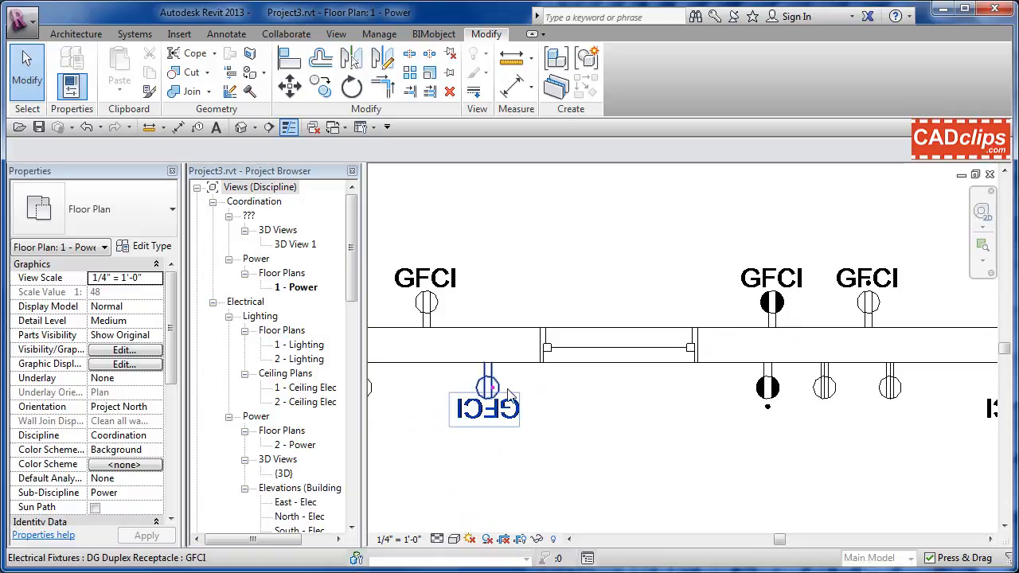
Try the Above Millwork option on the GFCI receptacle below the wall, just before the wall opening.
click(489, 406)
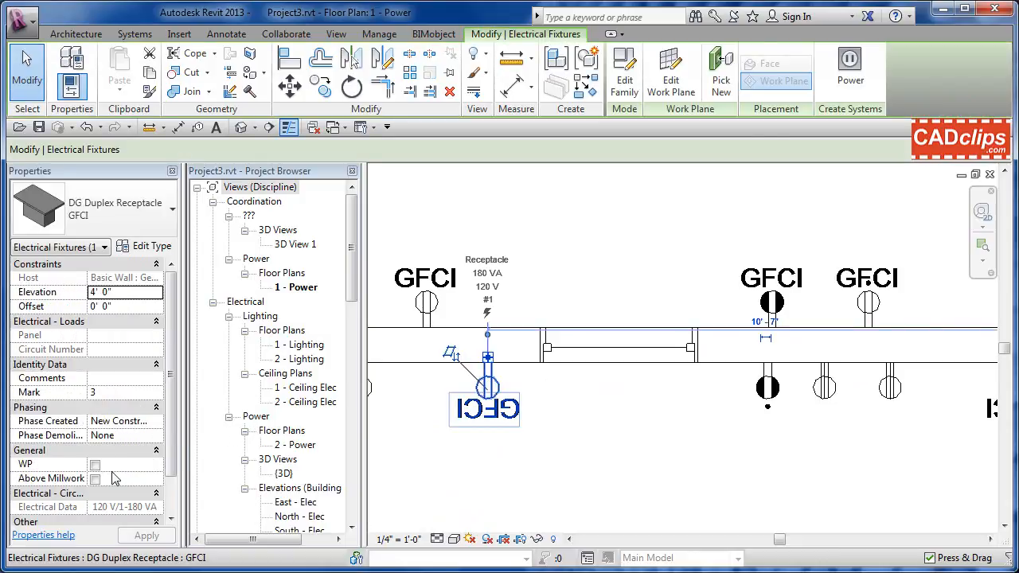
click(95, 478)
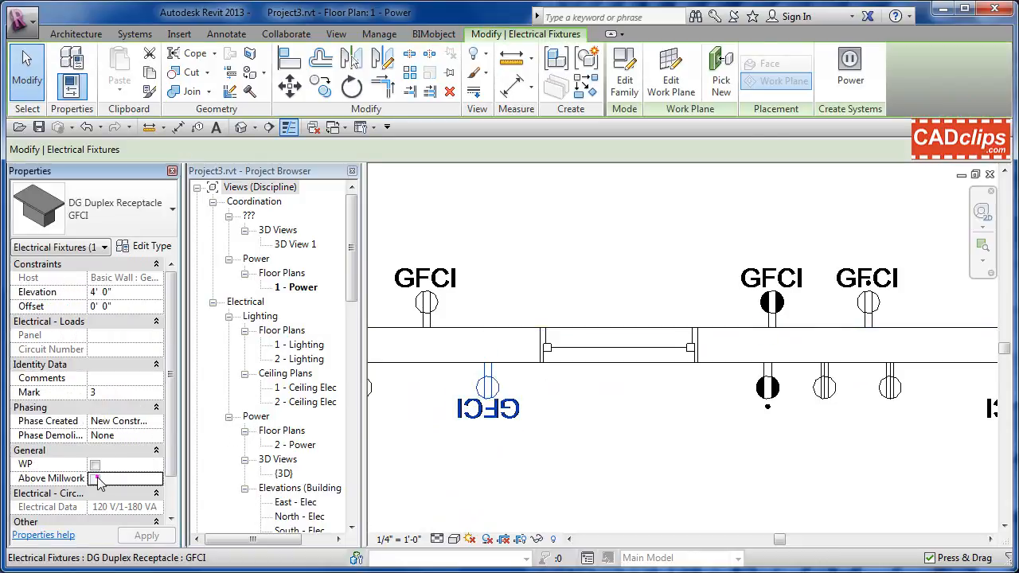
click(606, 464)
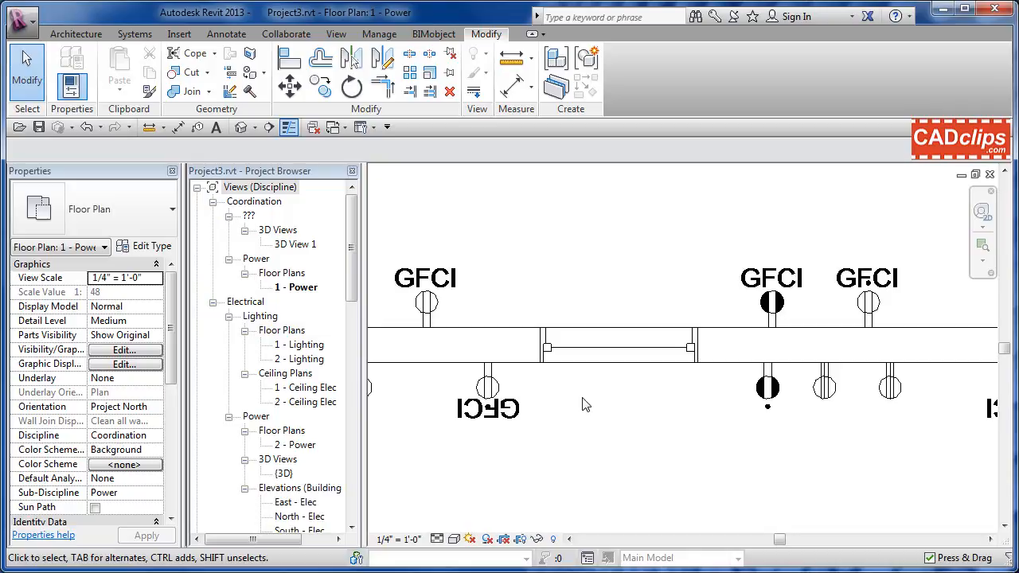
Open the DG Duplex Receptacle family for editing from the plan's GFCI receptacle and make GFCI the current family type.
click(456, 295)
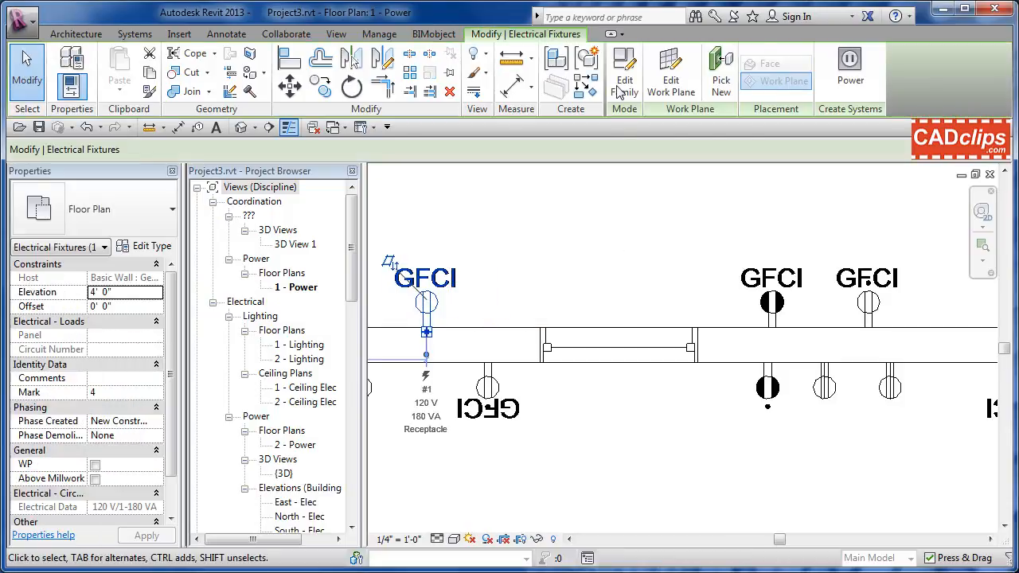
click(623, 83)
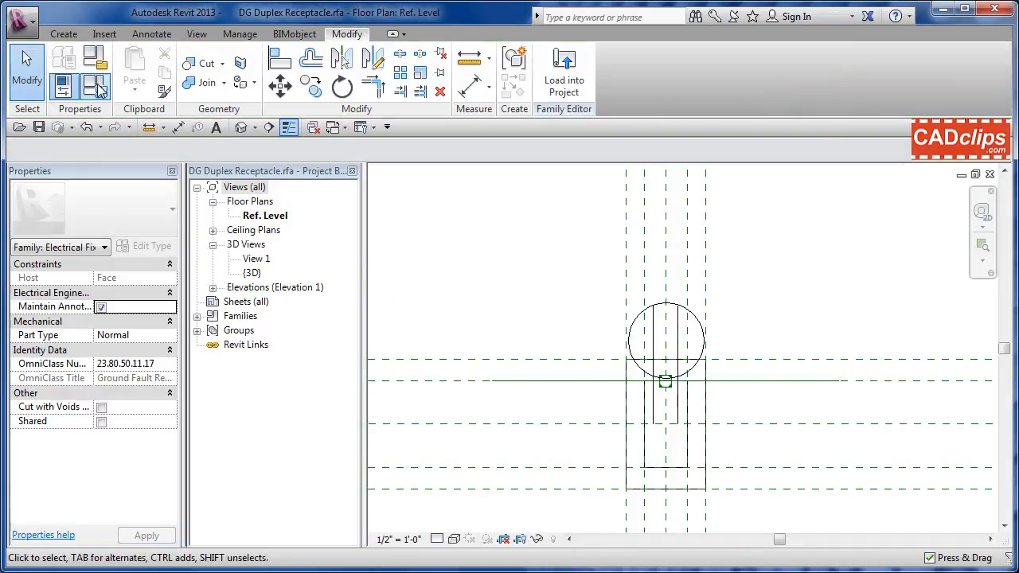
click(95, 86)
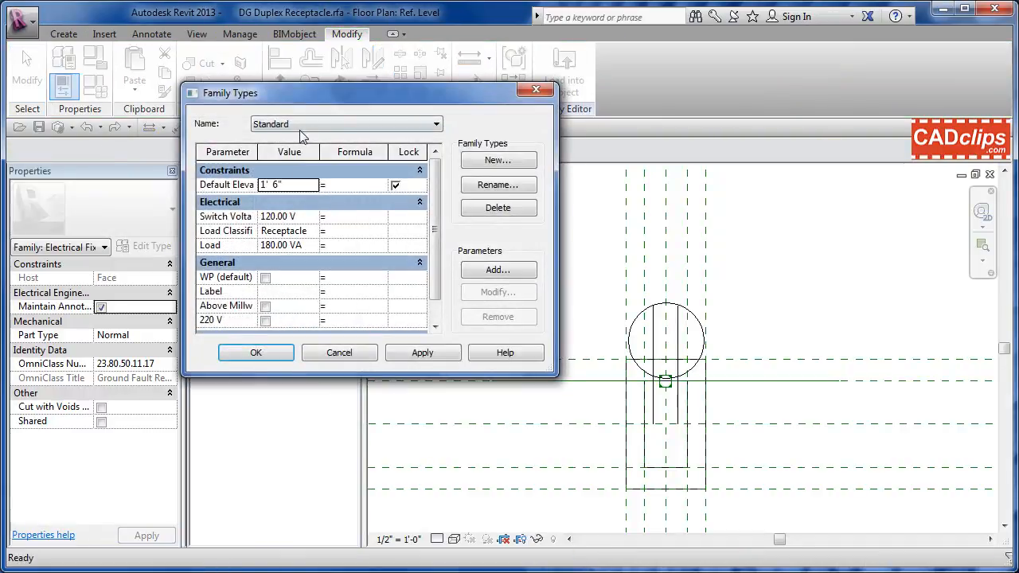
click(303, 121)
click(275, 147)
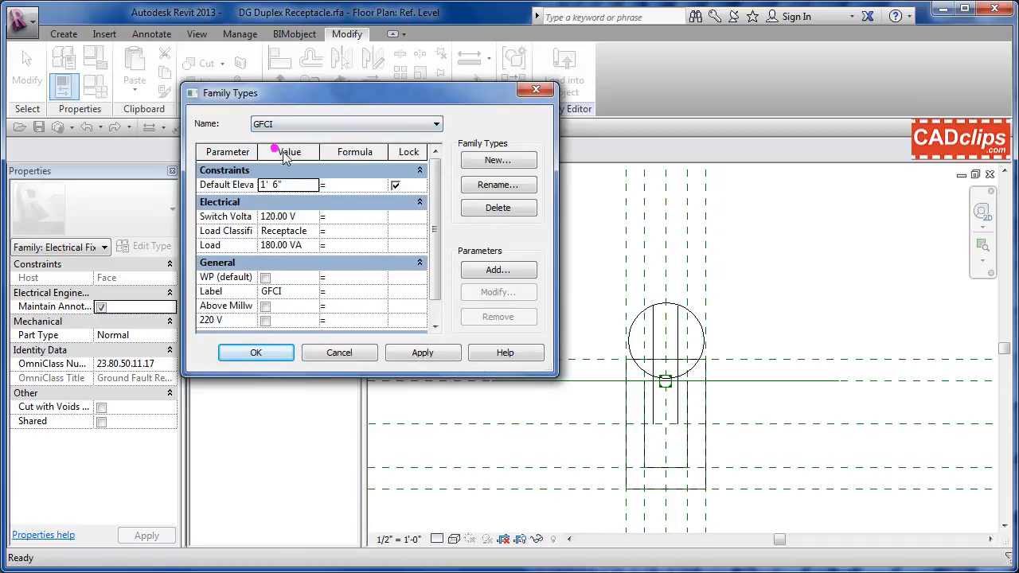
click(423, 353)
click(256, 353)
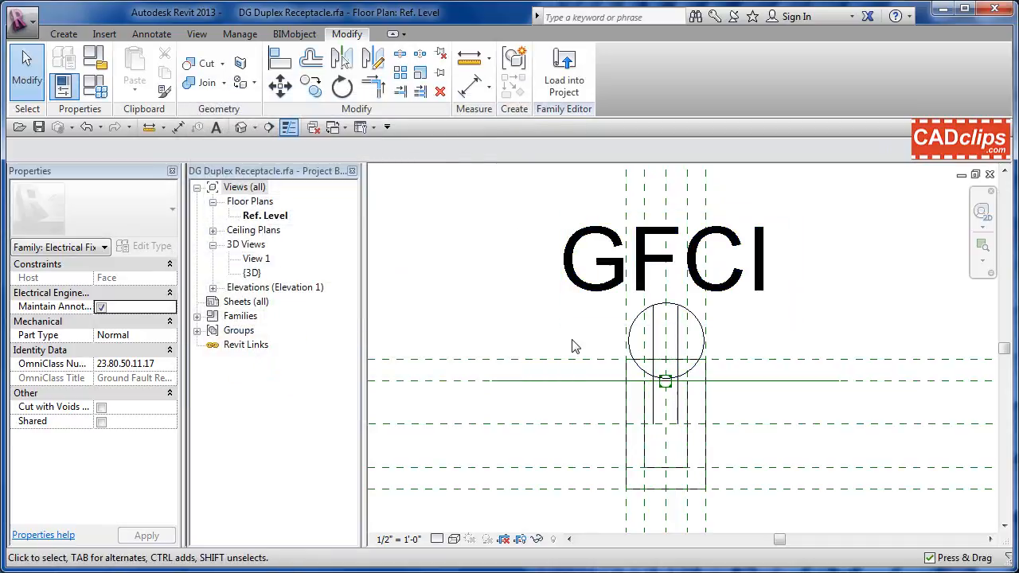
Open the nested DG Duplex Annotation family for editing and check the label's Keep Readable setting.
click(635, 328)
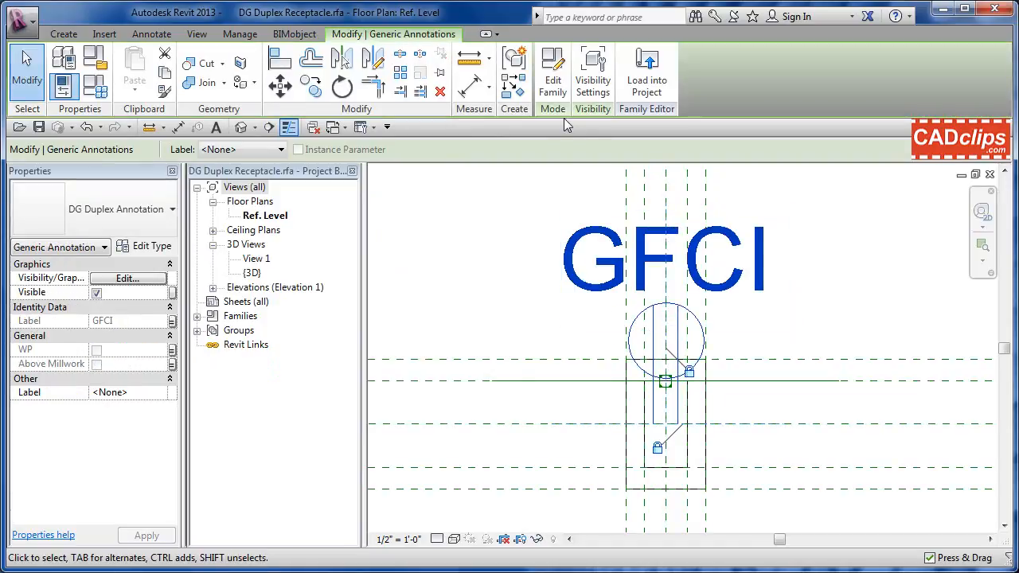
click(553, 80)
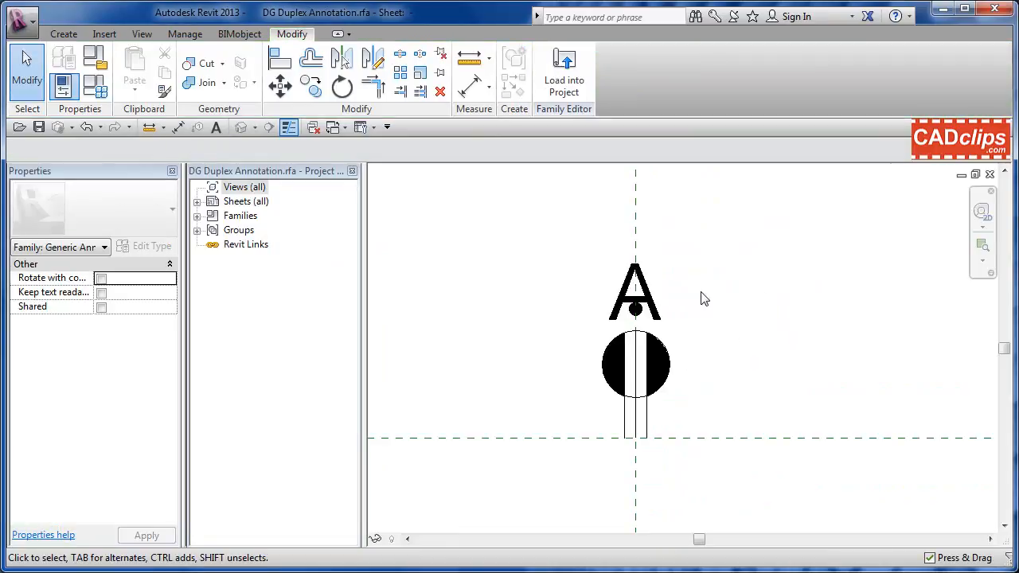
click(649, 279)
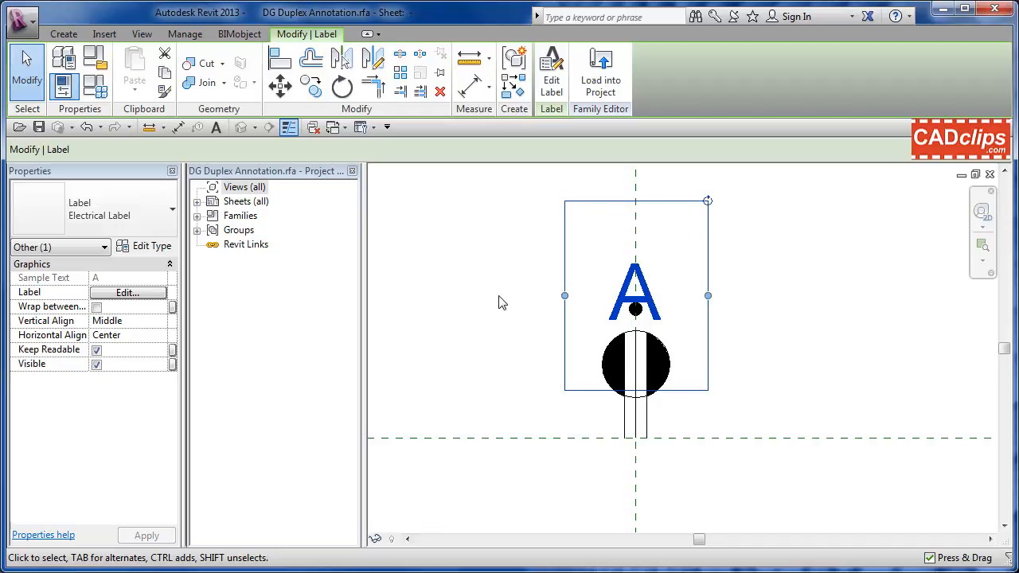
click(465, 250)
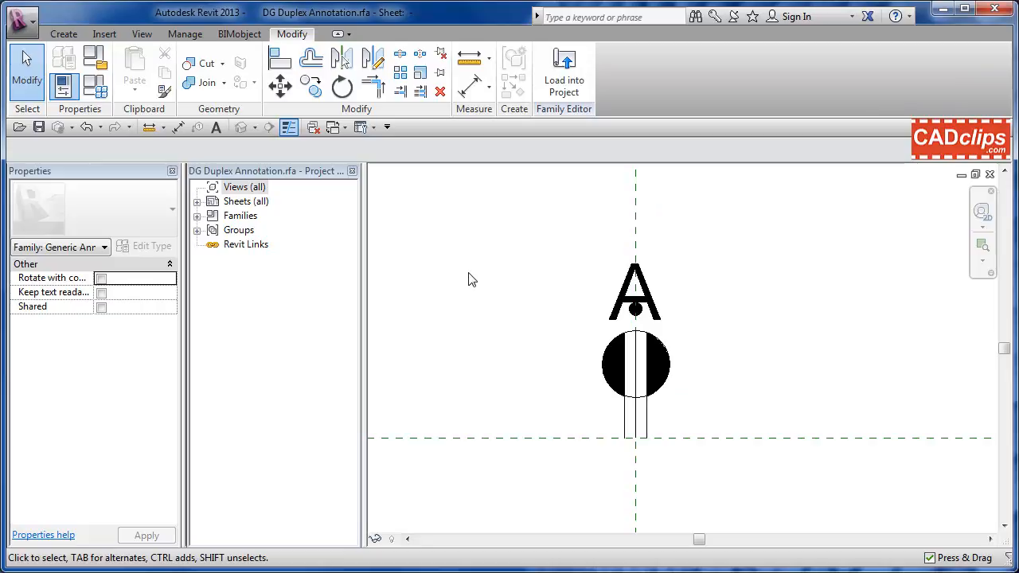
Turn on Keep text readable in the annotation family's category parameters and recheck the label's own properties.
click(98, 58)
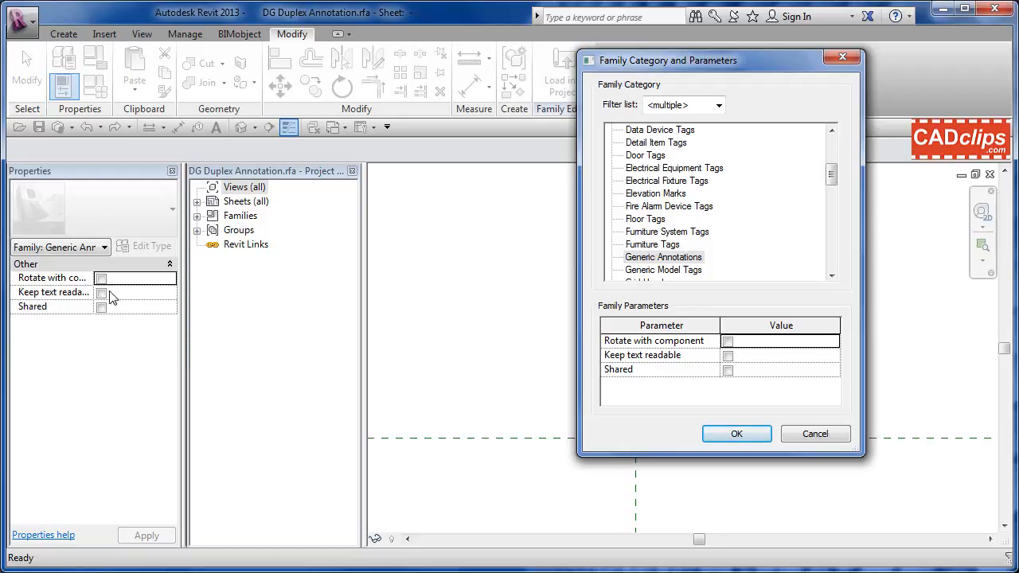
click(728, 357)
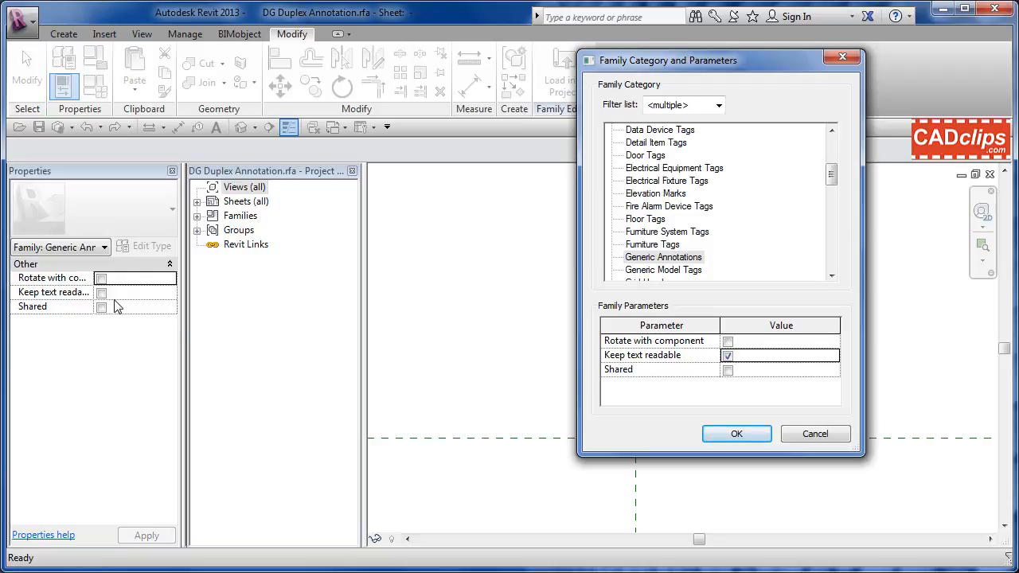
click(741, 435)
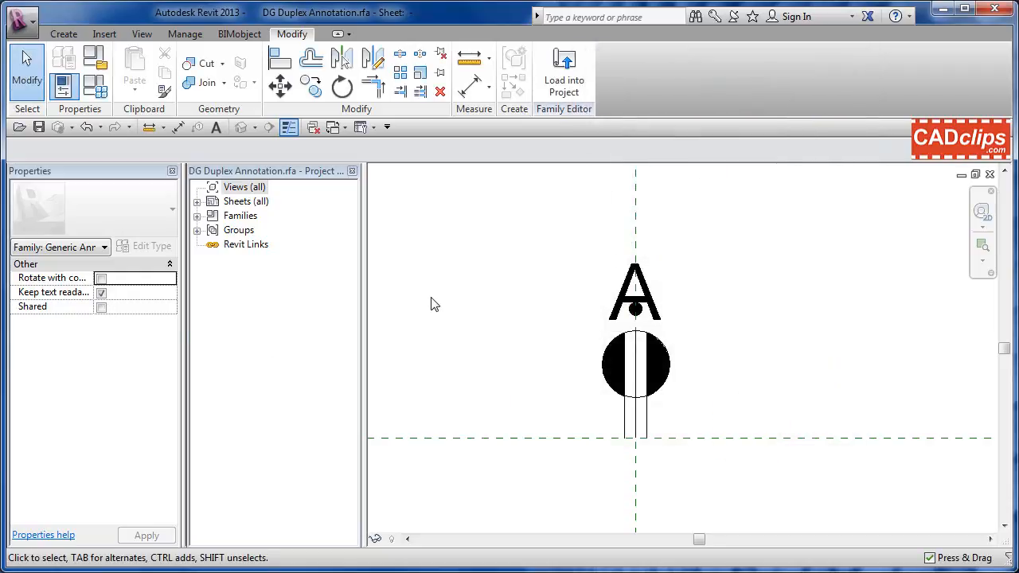
click(430, 233)
click(616, 307)
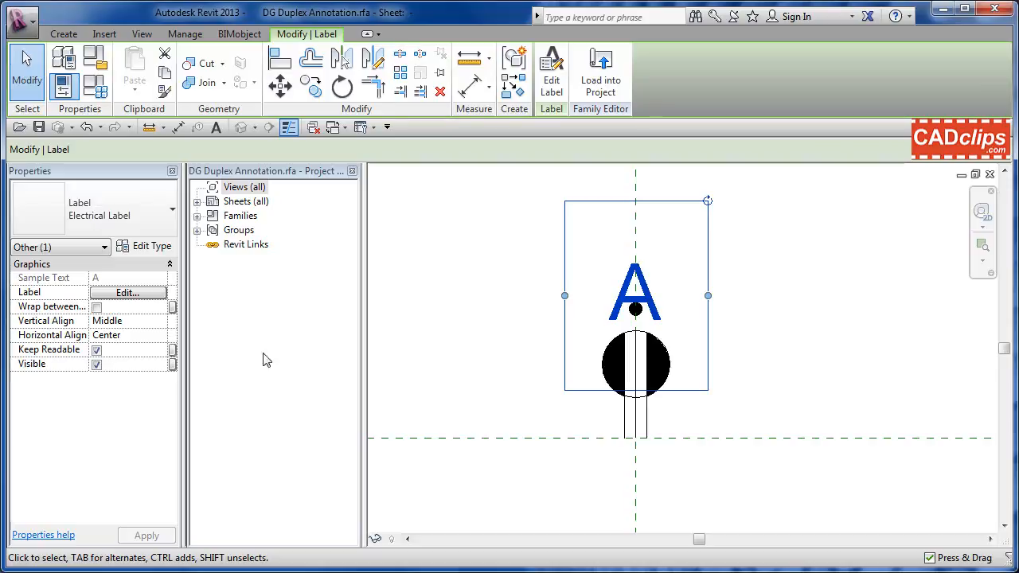
click(436, 338)
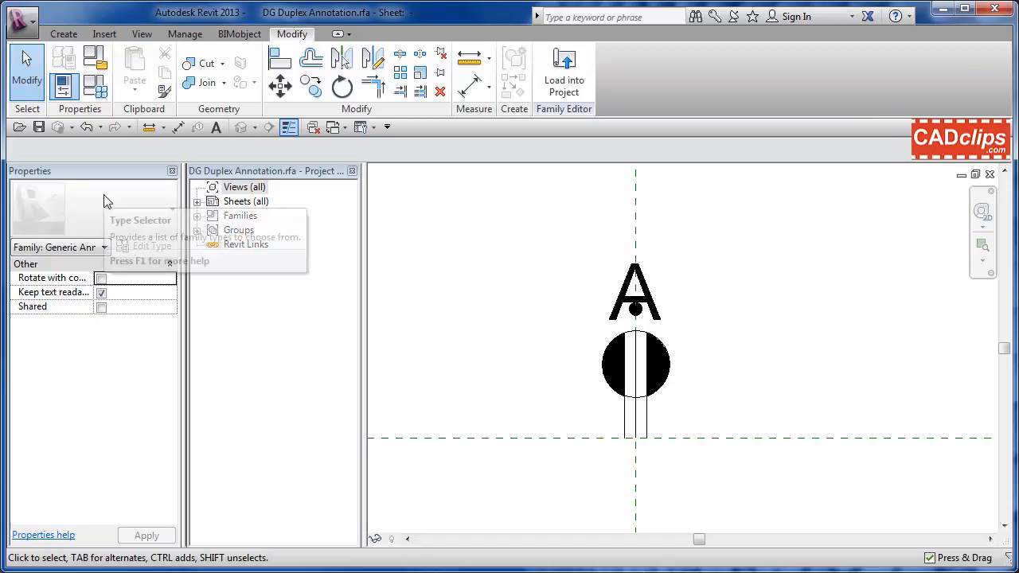
Save the DG Duplex Annotation family and load it into DG Duplex Receptacle.rfa.
click(39, 128)
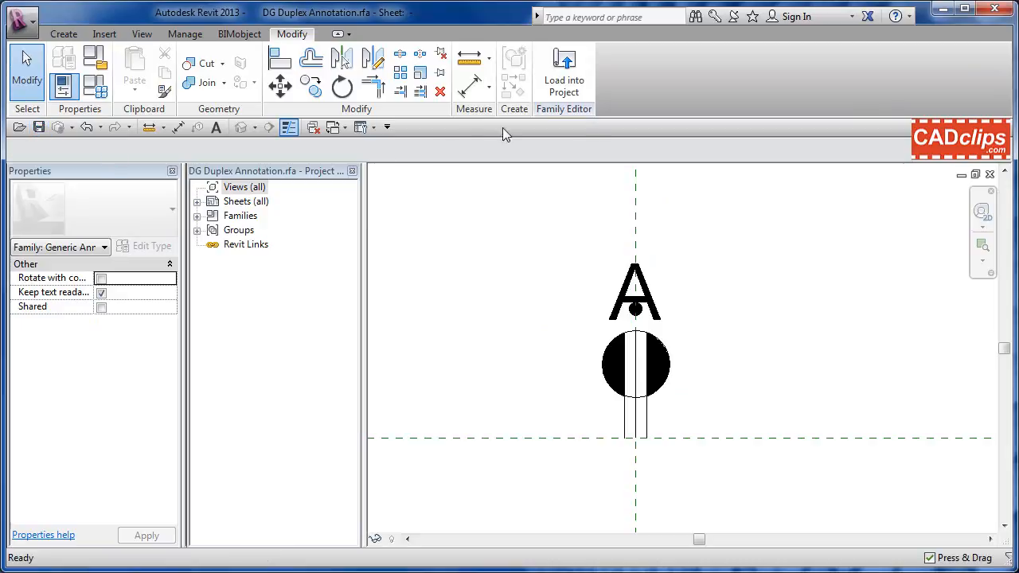
click(575, 90)
click(566, 208)
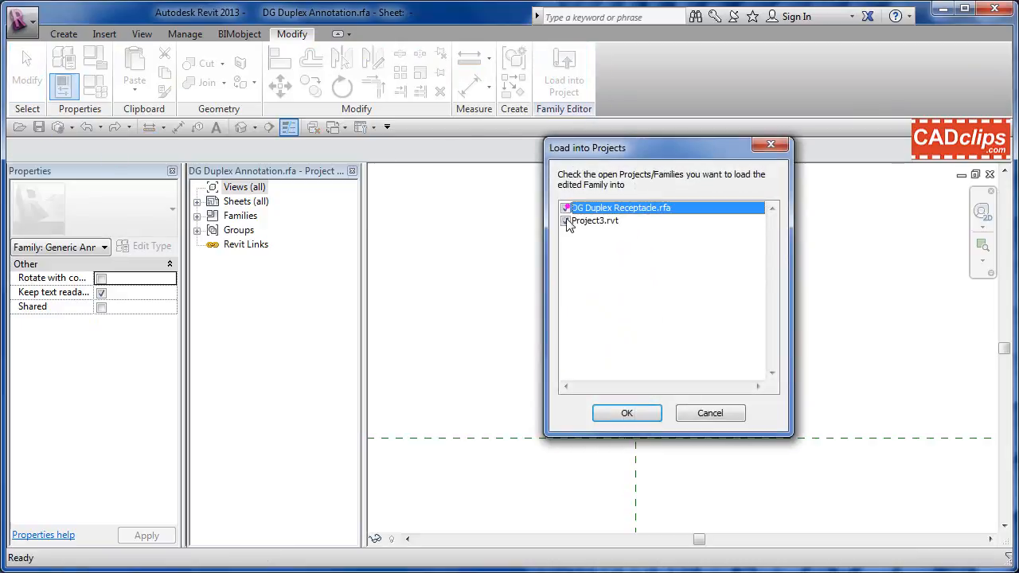
click(565, 221)
click(627, 413)
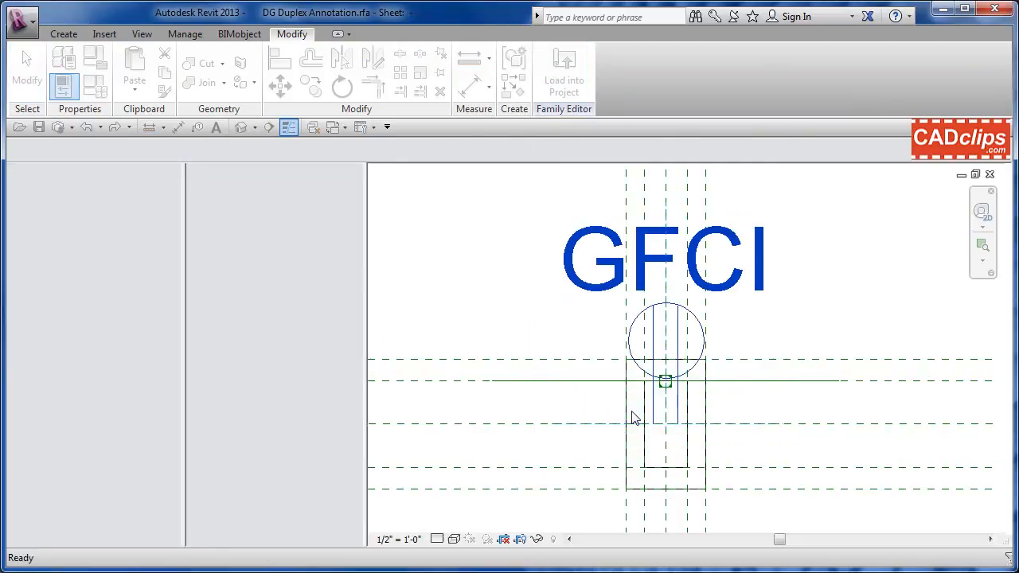
click(454, 351)
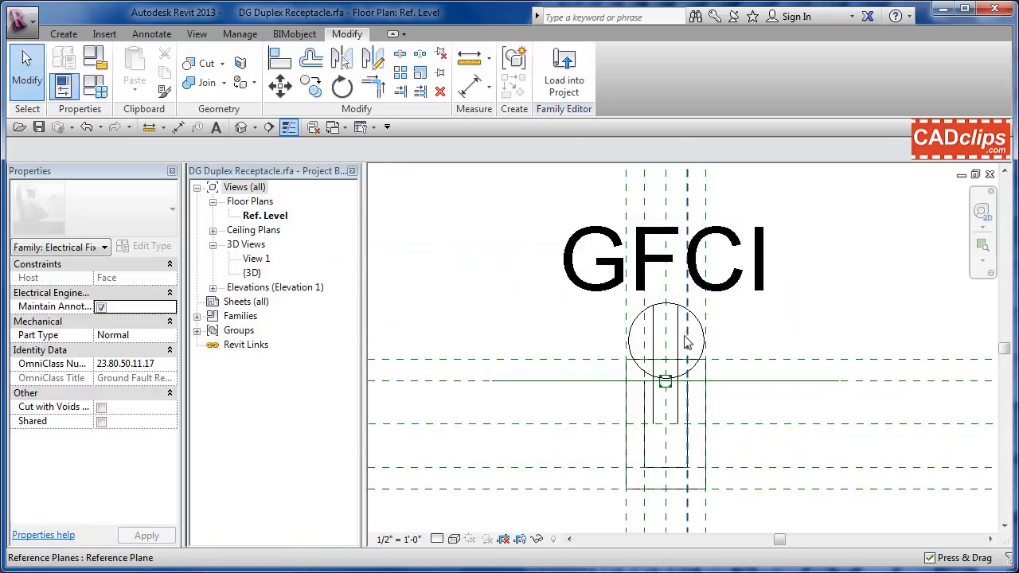
Save the DG Duplex Receptacle family and load it into Project3.rvt, overwriting the existing version.
click(39, 128)
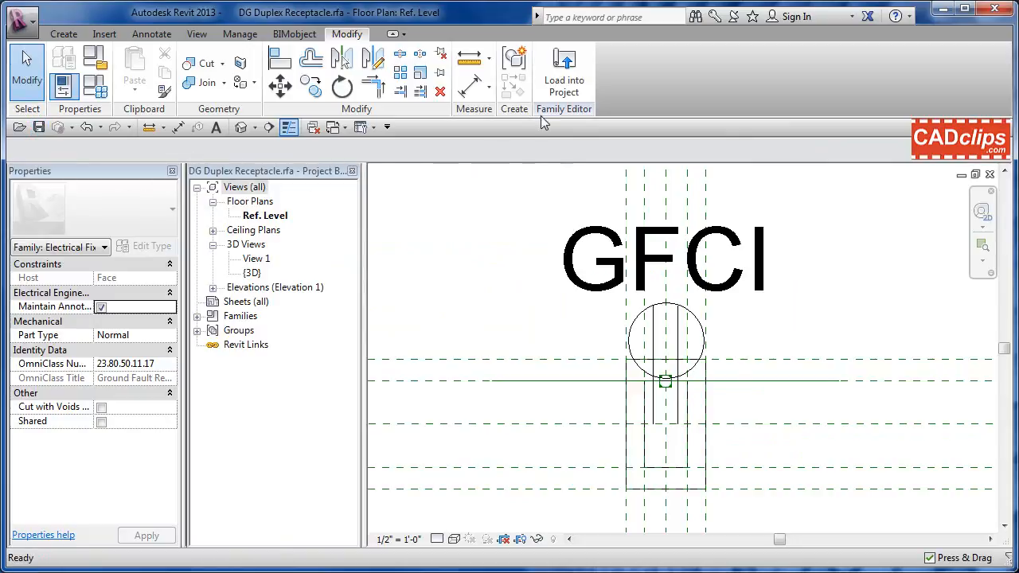
click(563, 72)
click(574, 224)
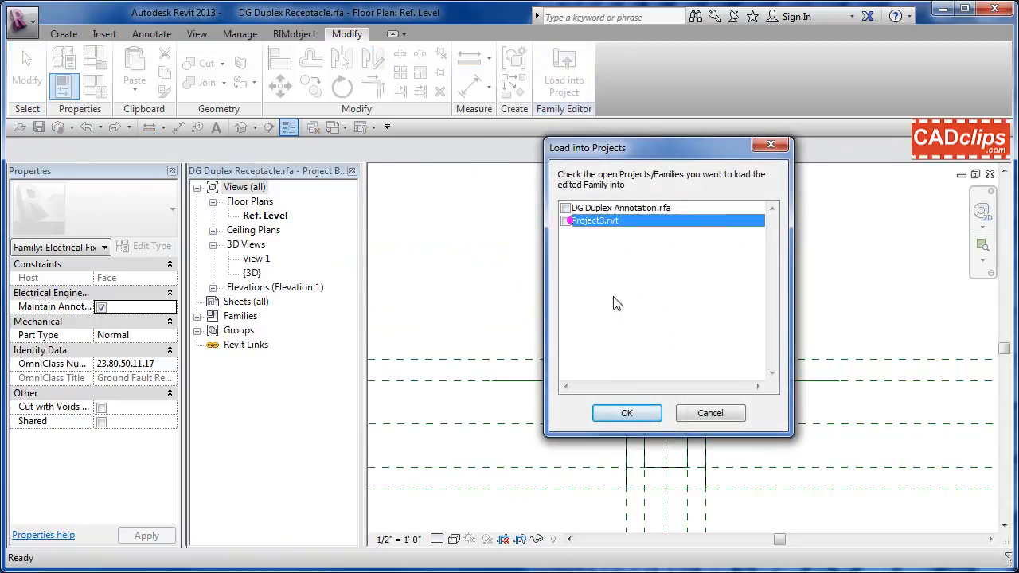
click(566, 220)
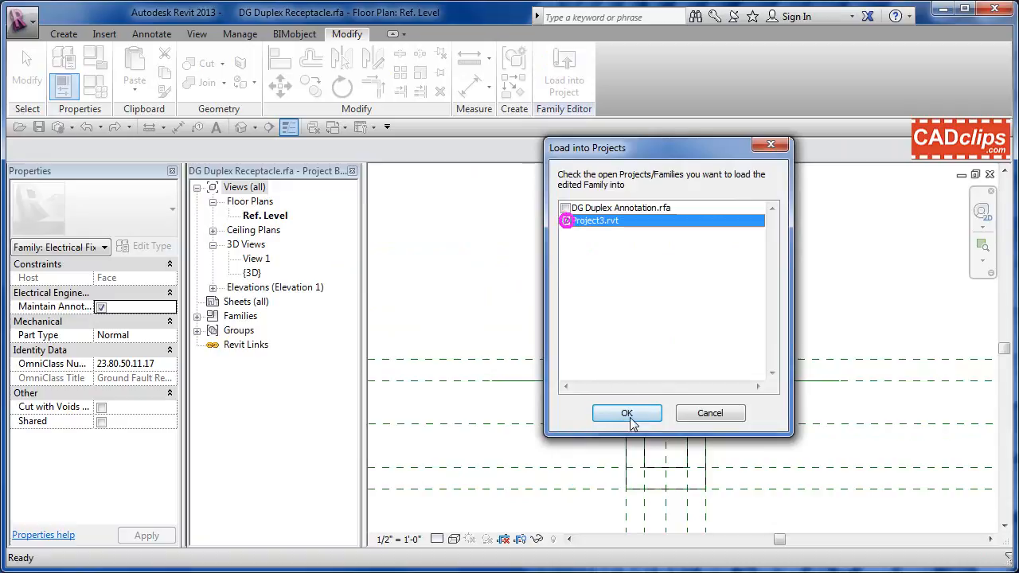
click(627, 412)
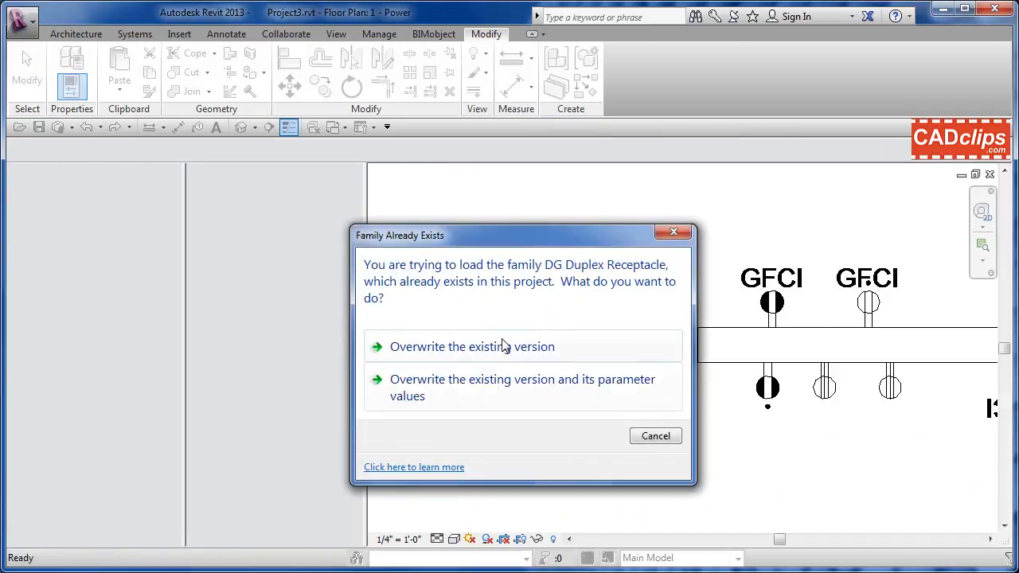
click(500, 348)
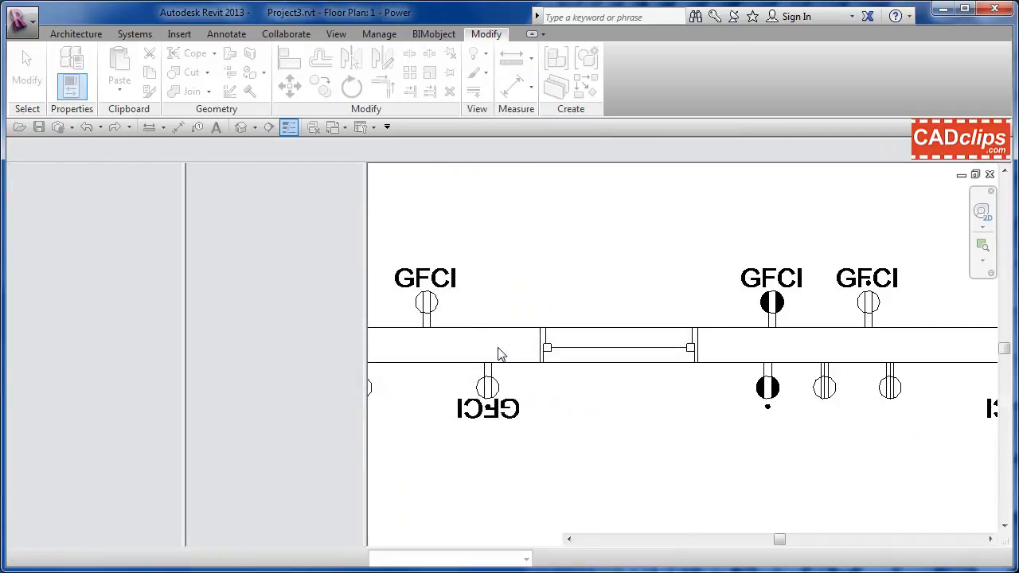
click(522, 440)
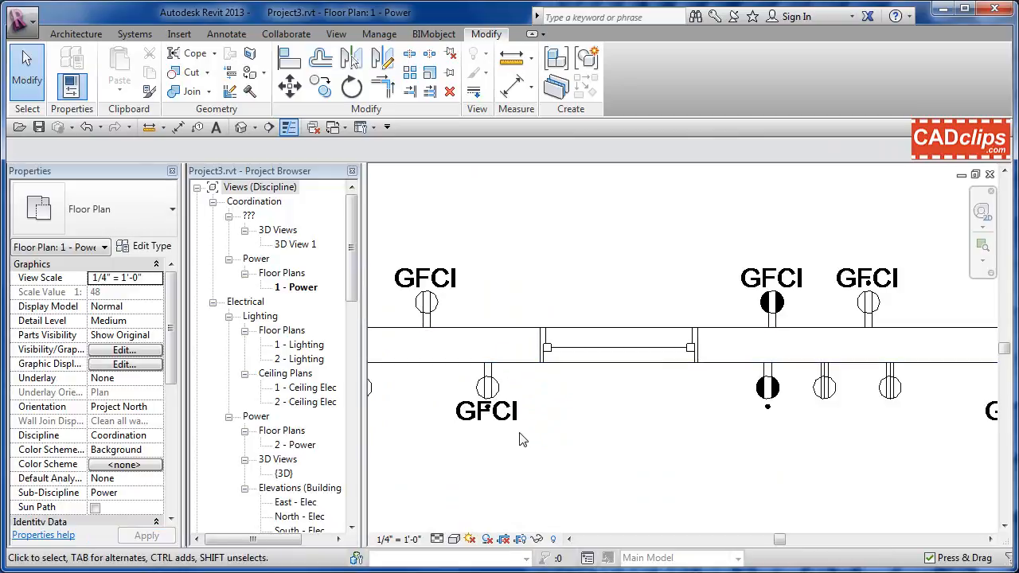
Draw a short vertical Generic - 8" wall above the existing horizontal wall, matching that wall's type.
middle_drag(725, 426, 554, 427)
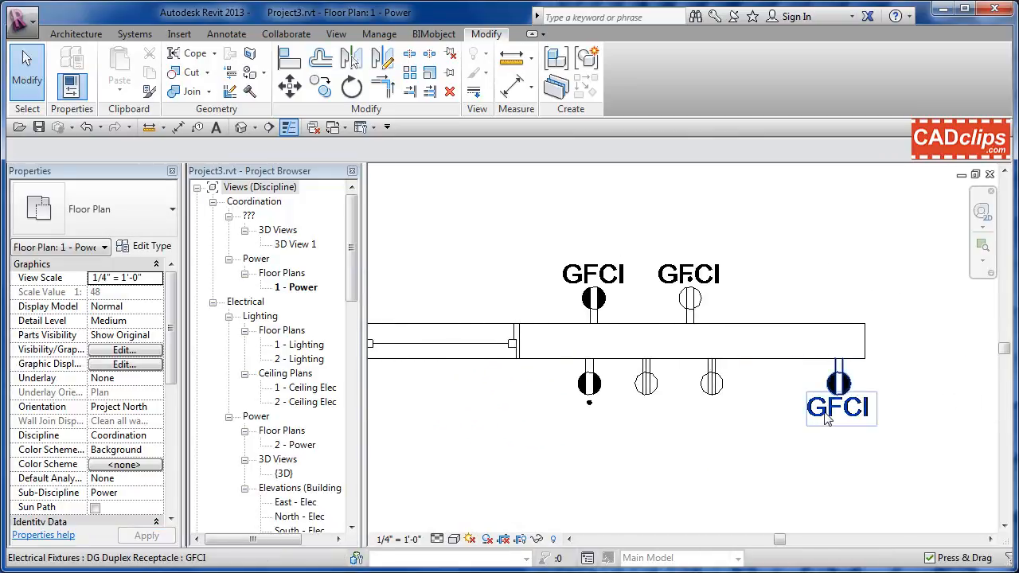
scroll(667, 417, down, 2)
middle_drag(667, 417, 772, 450)
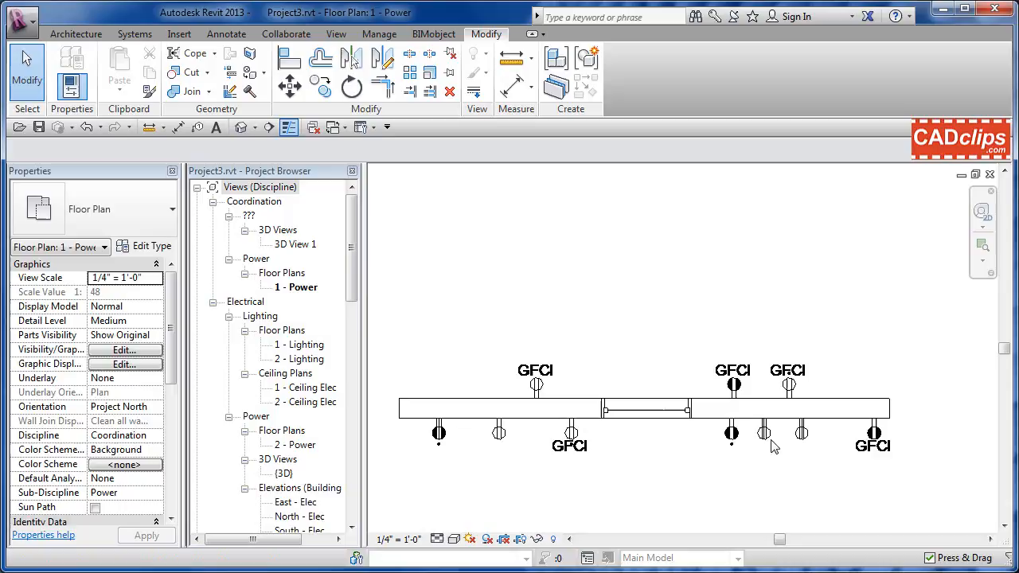
click(468, 410)
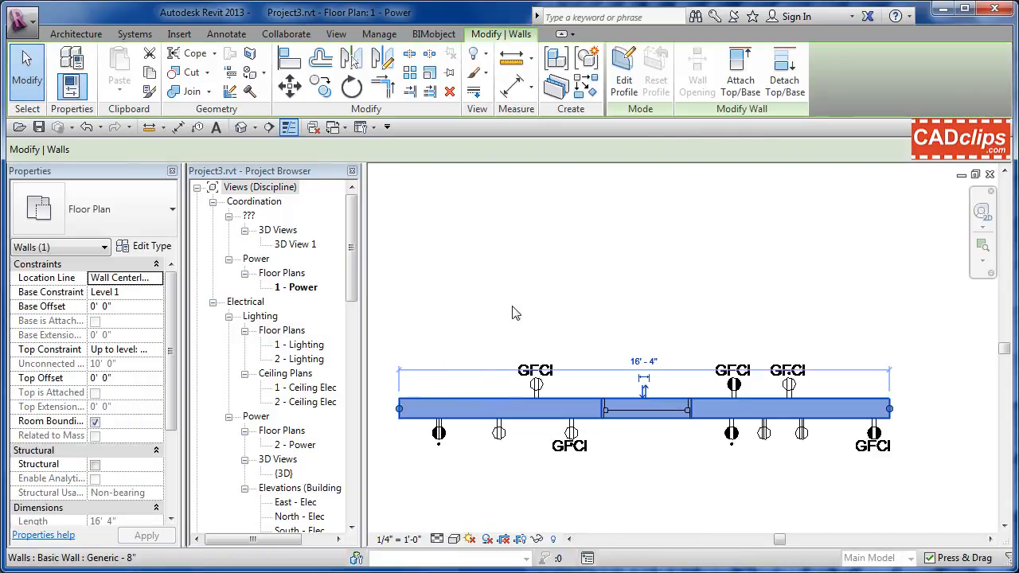
click(585, 85)
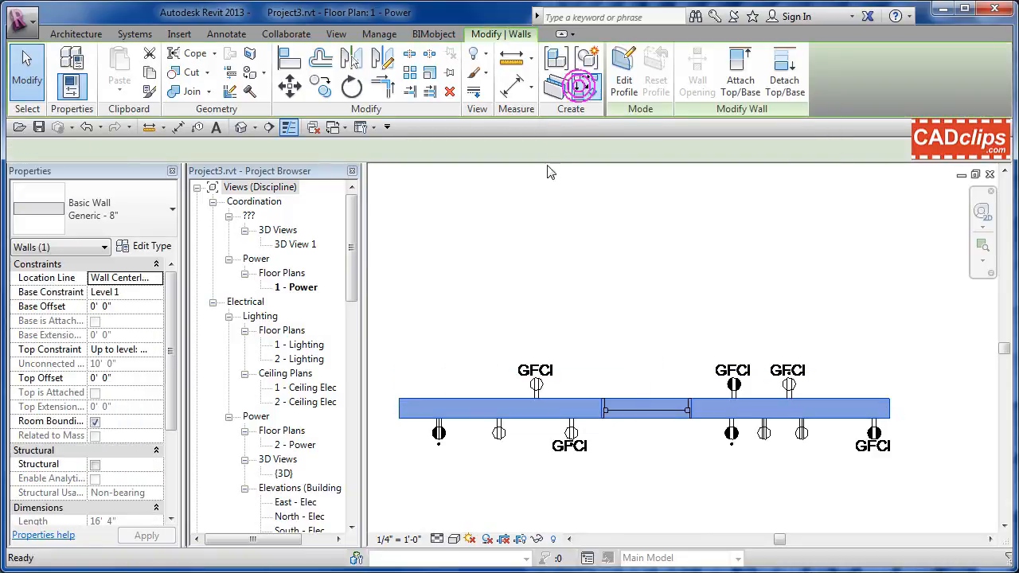
click(507, 313)
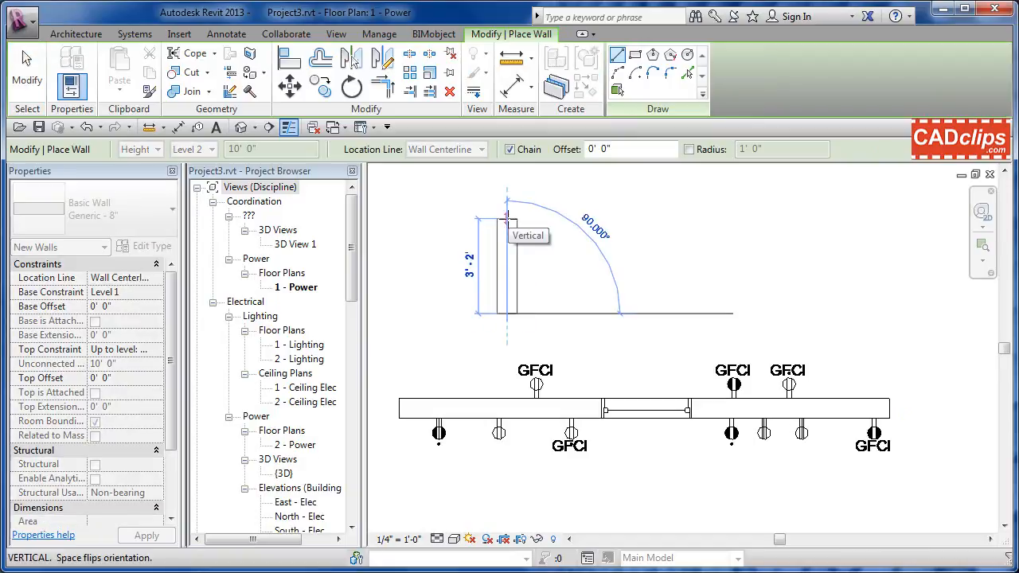
click(507, 206)
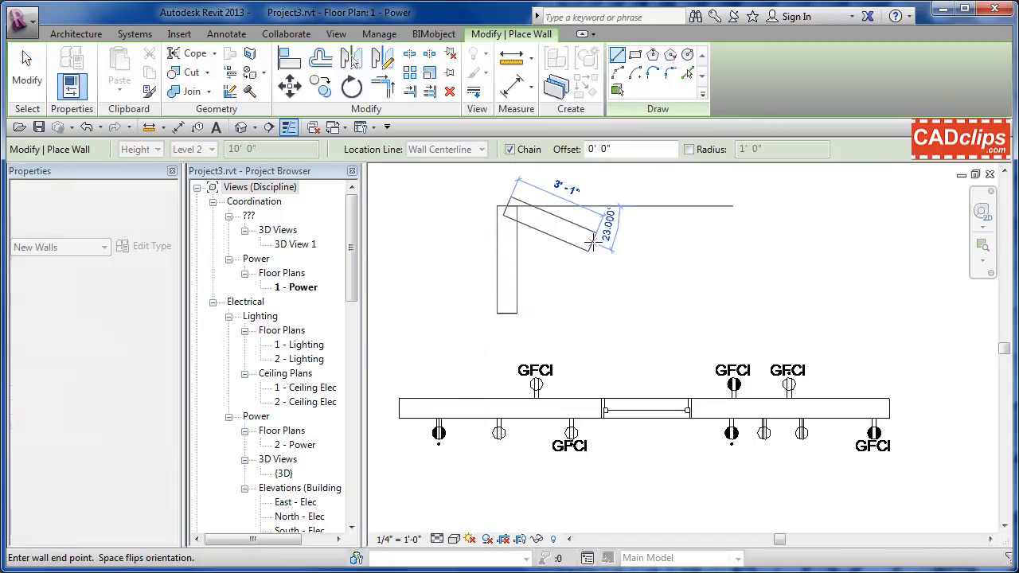
key(Escape)
key(Escape)
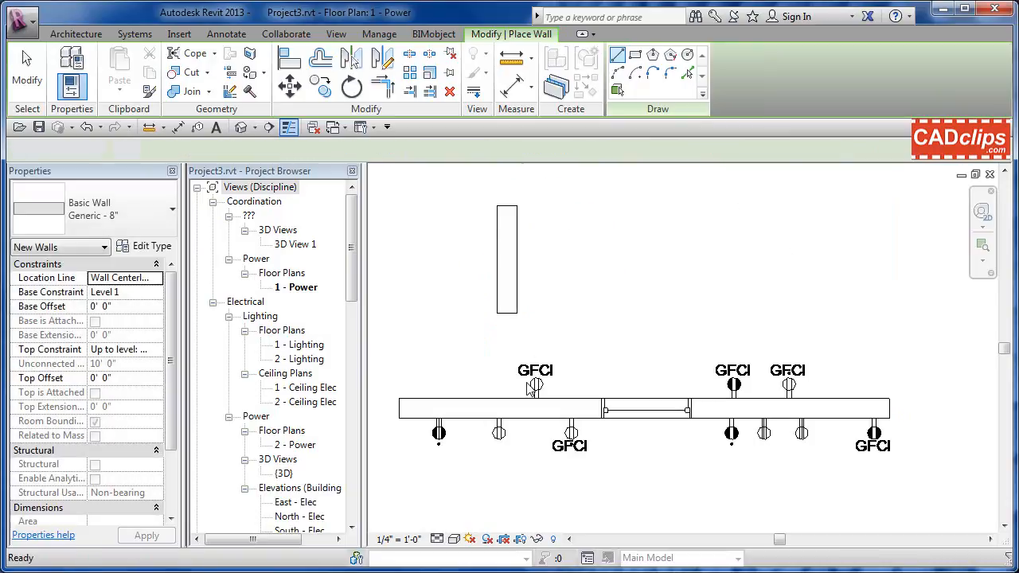
Place one GFCI duplex receptacle on each side of the vertical wall, using the existing GFCI receptacle's type.
click(535, 385)
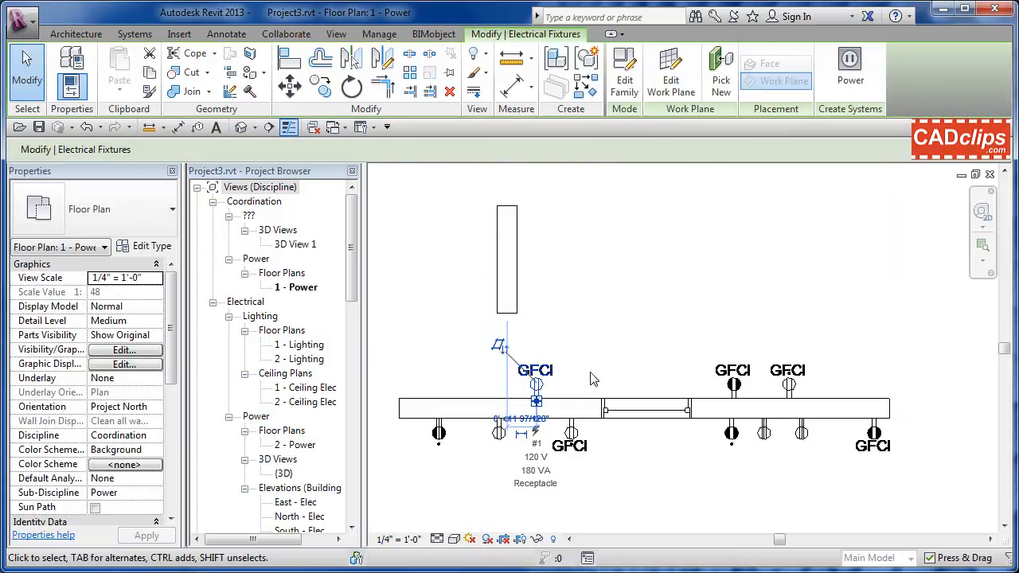
click(587, 84)
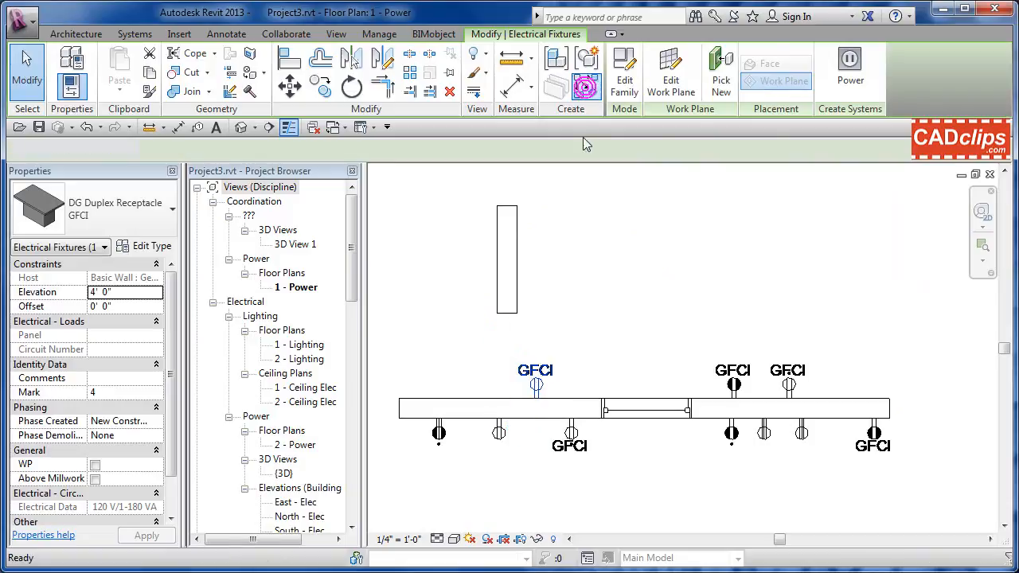
click(517, 260)
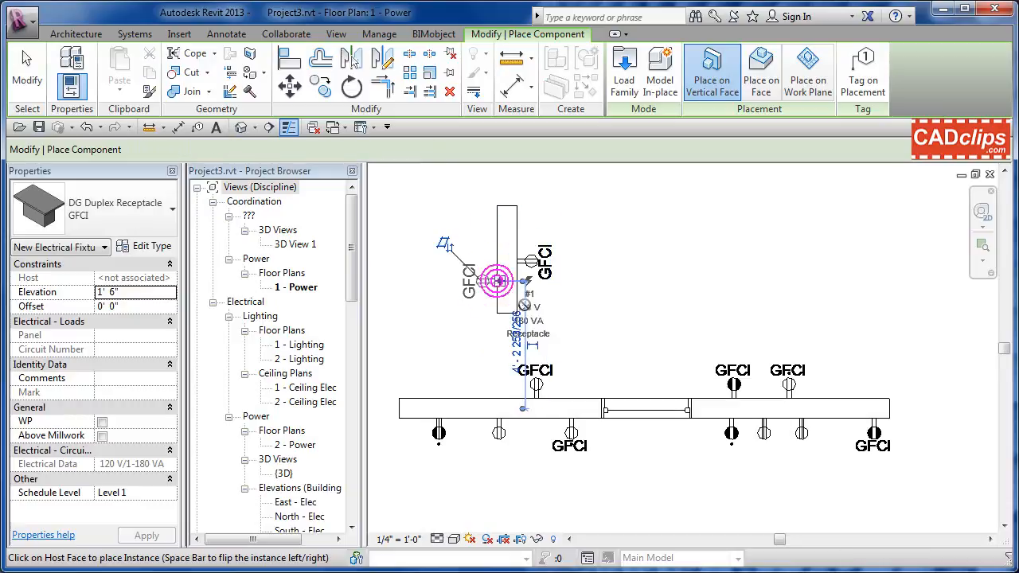
click(485, 280)
key(Escape)
key(Escape)
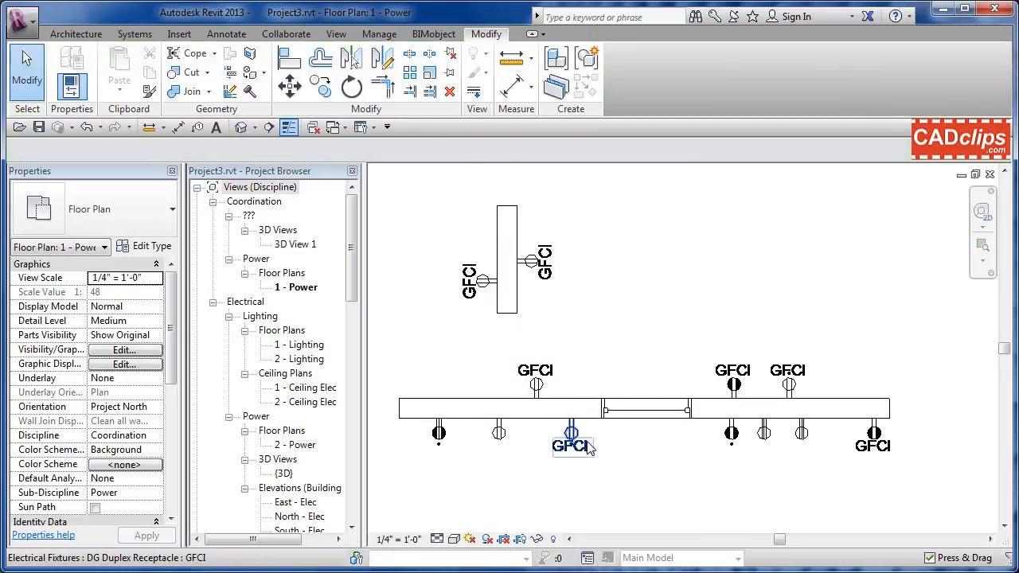
Inspect the readability of the GFCI labels on the vertical wall and on both sides of the horizontal wall.
scroll(570, 436, up, 2)
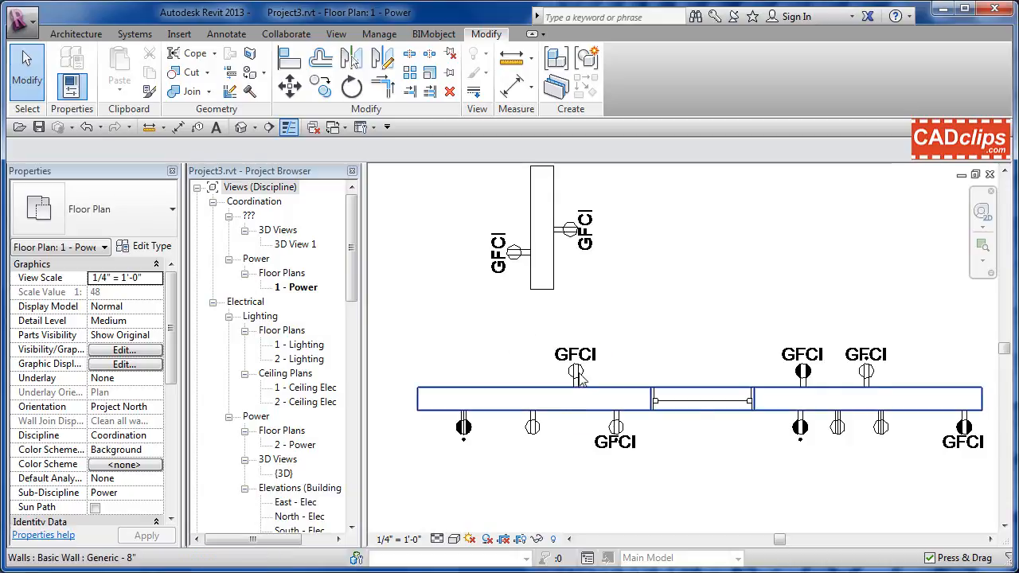
scroll(603, 275, up, 2)
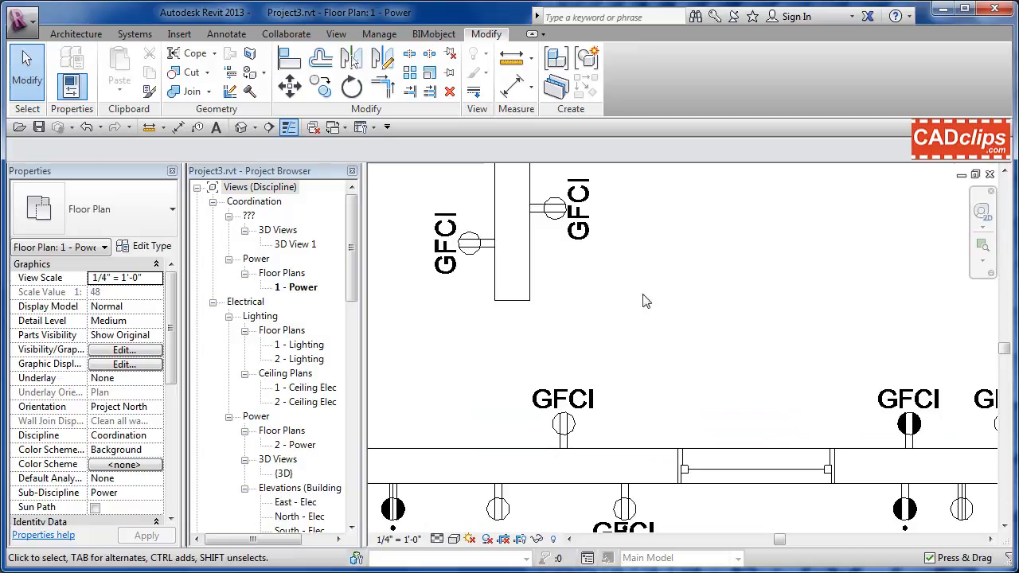
middle_drag(658, 275, 637, 303)
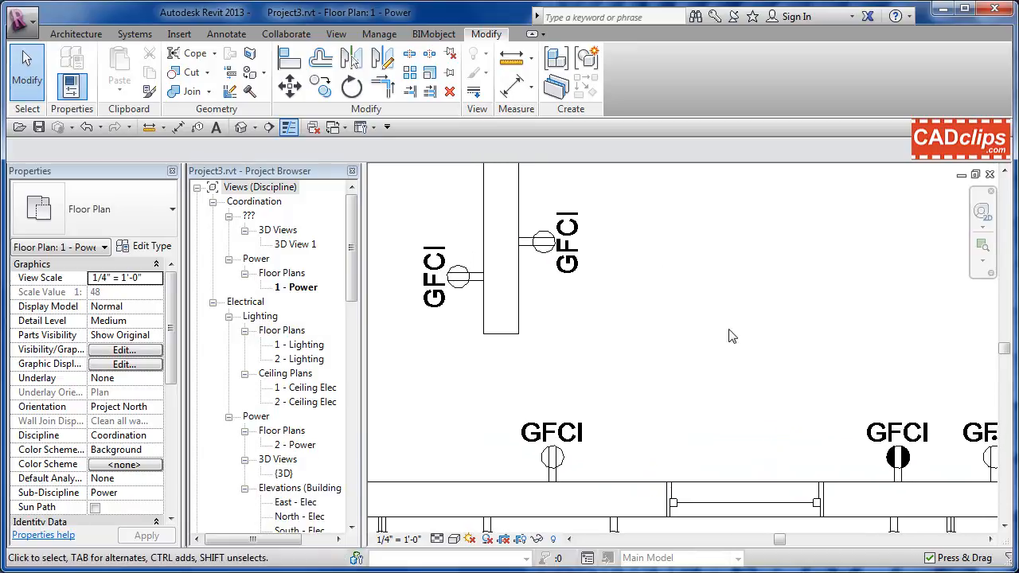
middle_drag(667, 337, 625, 290)
scroll(666, 318, down, 1)
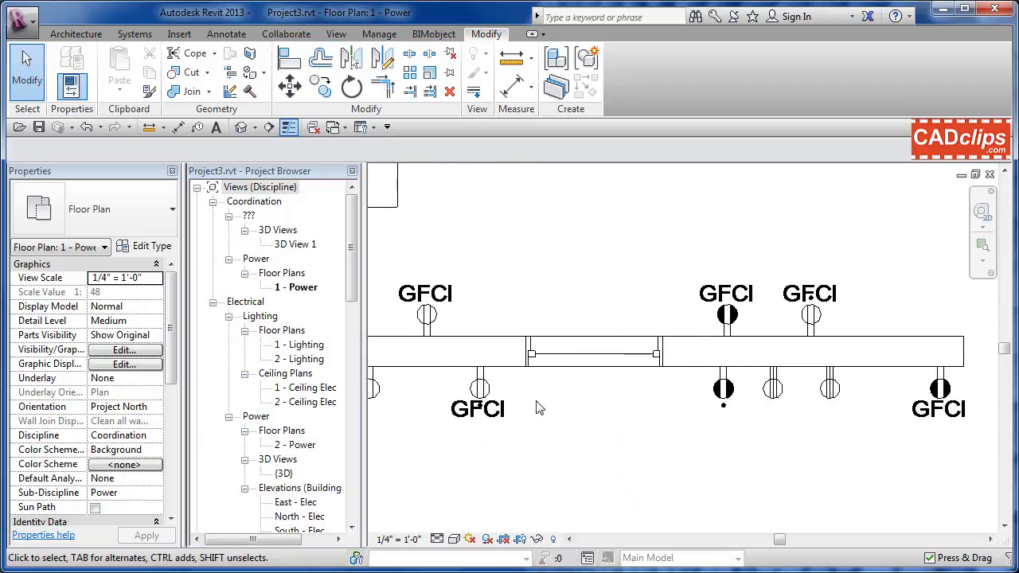
middle_drag(532, 416, 649, 411)
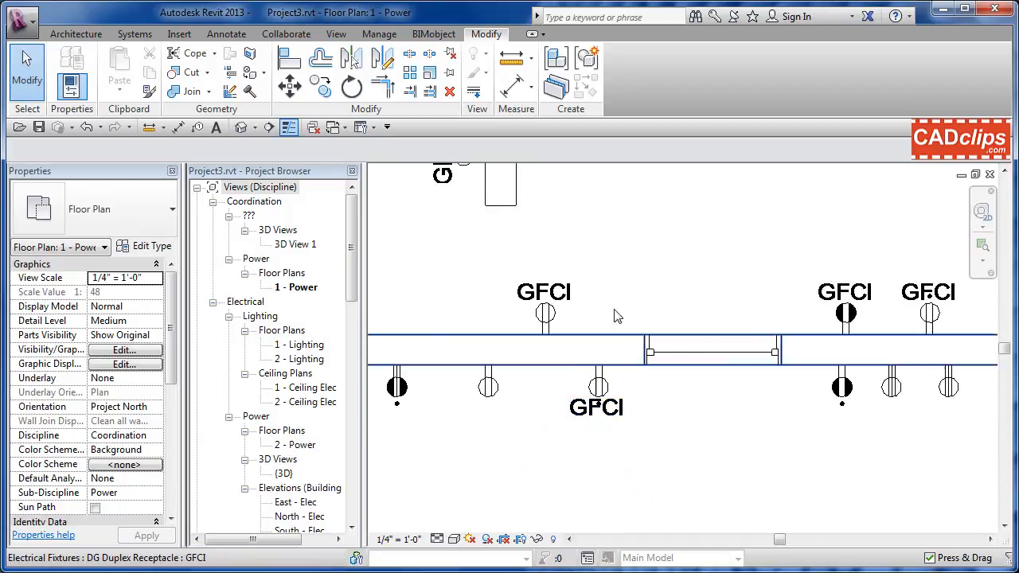
Turn on Above Millwork for the GFCI receptacle on the vertical wall's right side and check its symbol against the label.
middle_drag(615, 316, 651, 389)
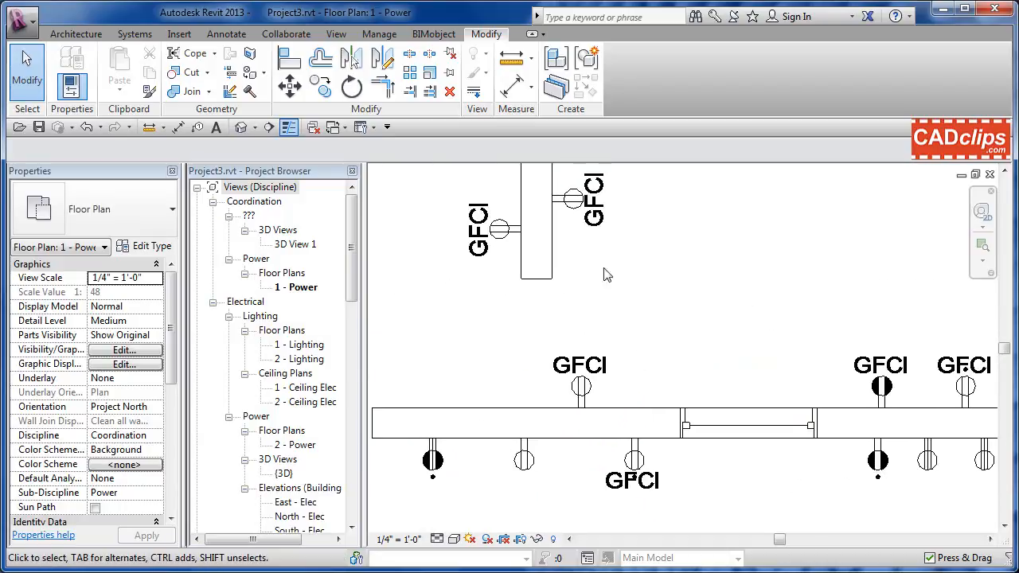
click(570, 228)
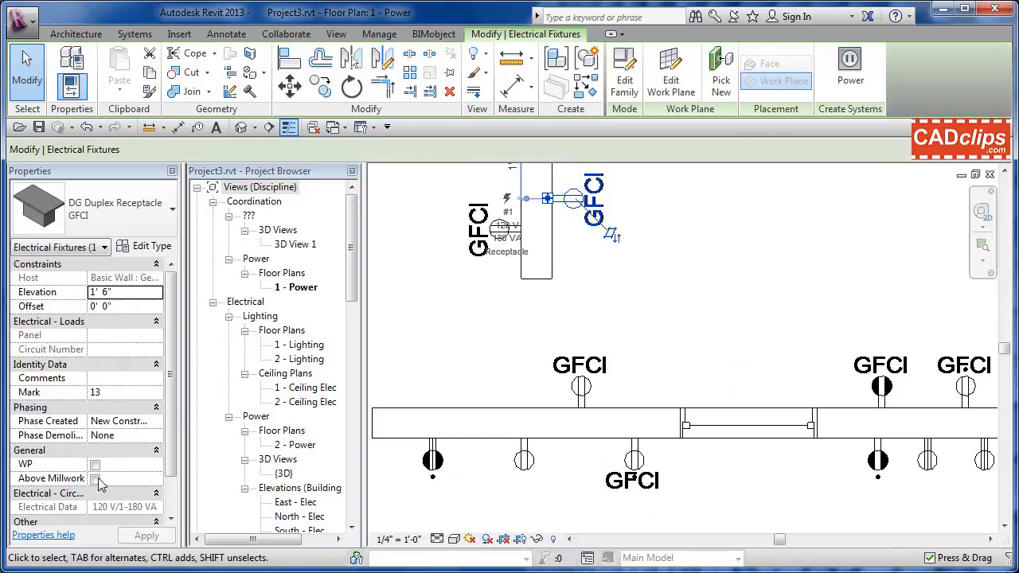
click(95, 479)
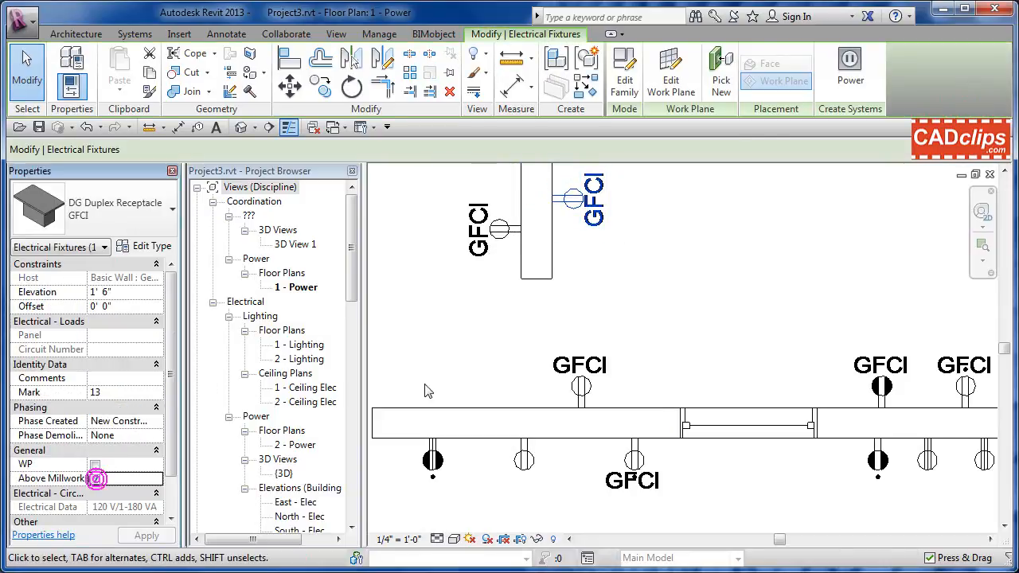
click(637, 211)
scroll(637, 211, up, 2)
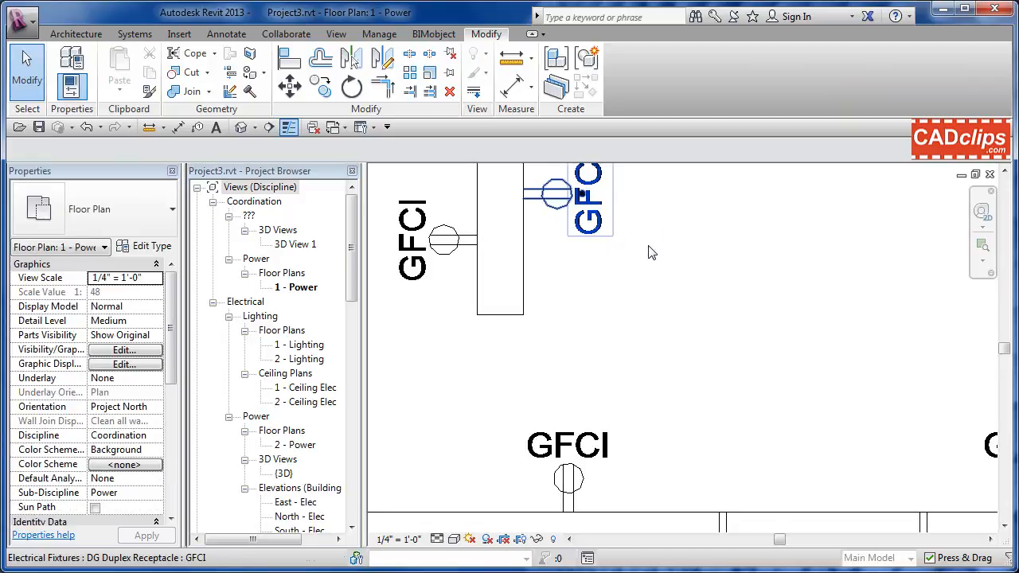
middle_drag(650, 246, 646, 260)
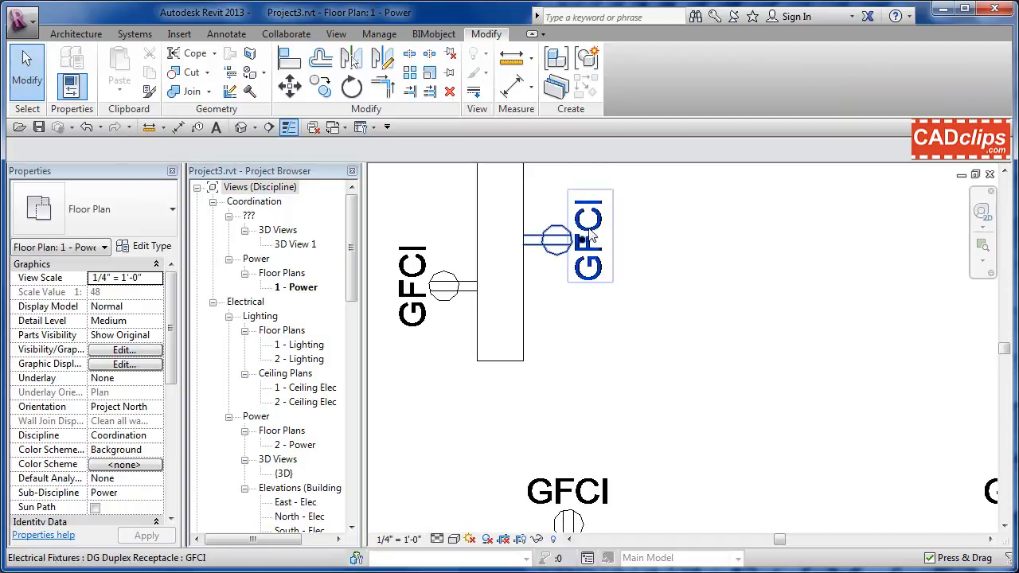
scroll(687, 271, down, 4)
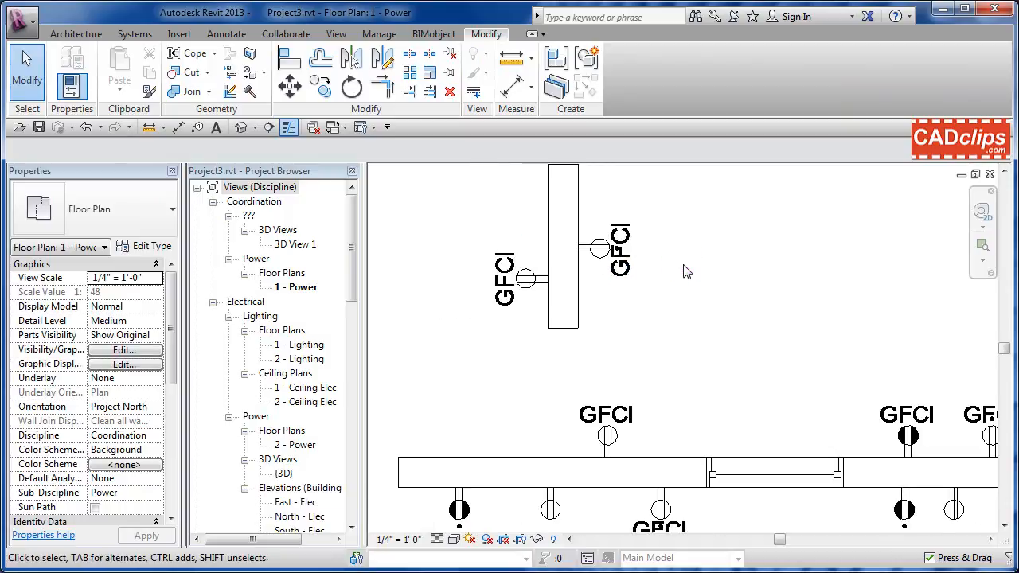
mouse_move(690, 275)
middle_down()
mouse_move(642, 287)
mouse_move(664, 296)
middle_up()
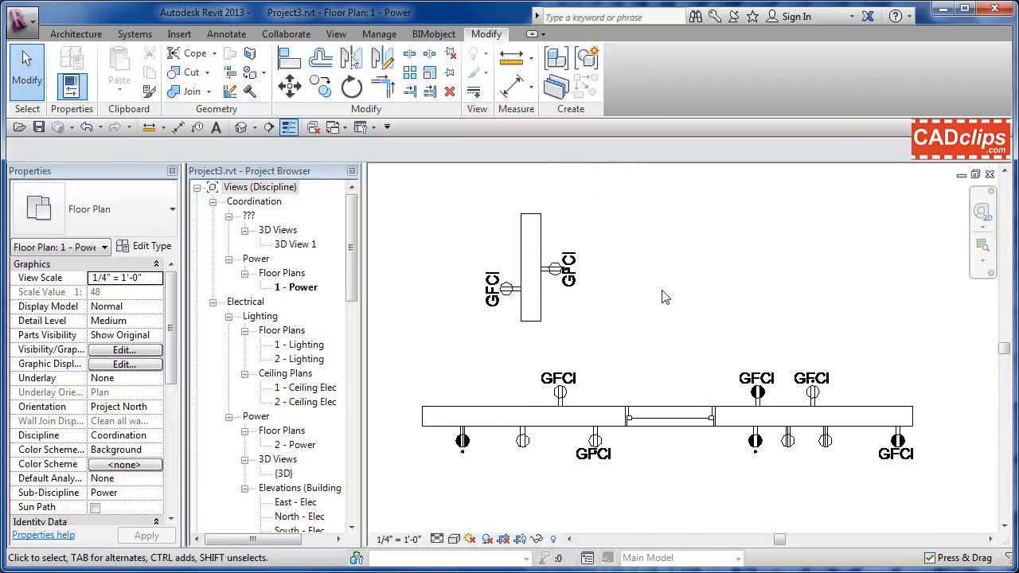